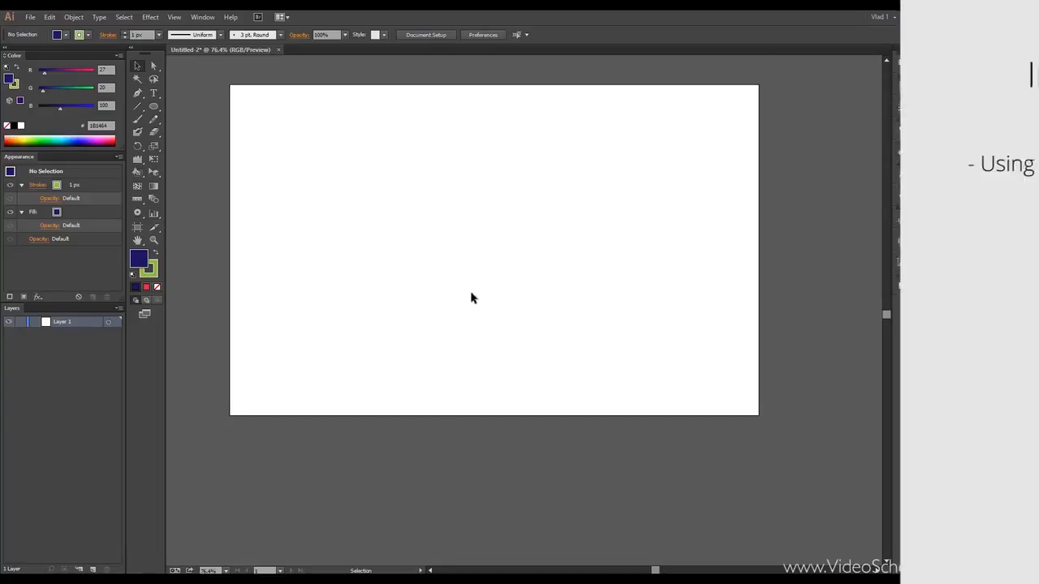
Step: Draw a column graph across most of the blank artboard and move its data window clear of the axis
left_click(158, 217)
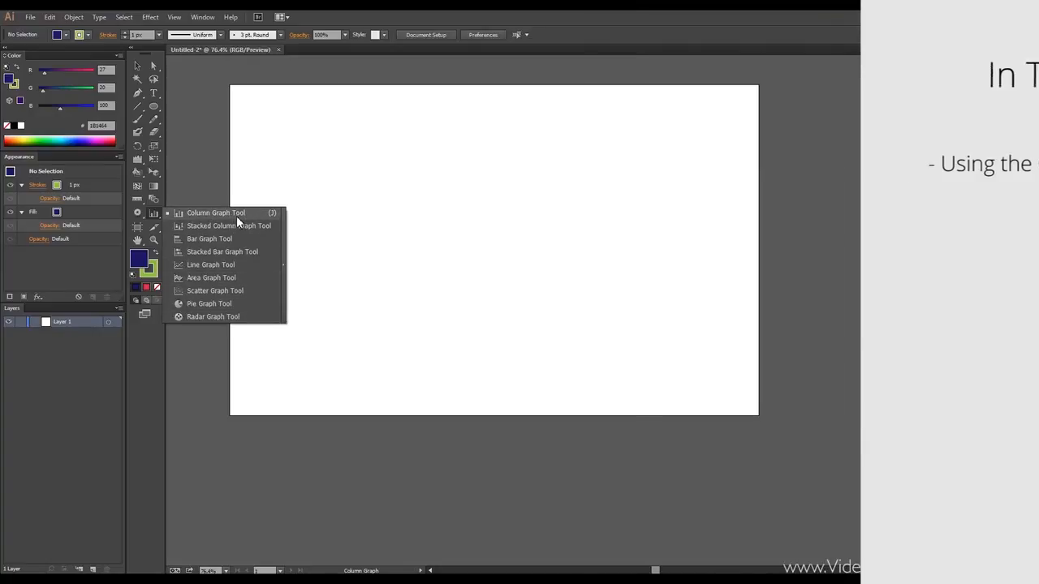
left_click(232, 214)
left_click_drag(301, 149, 623, 341)
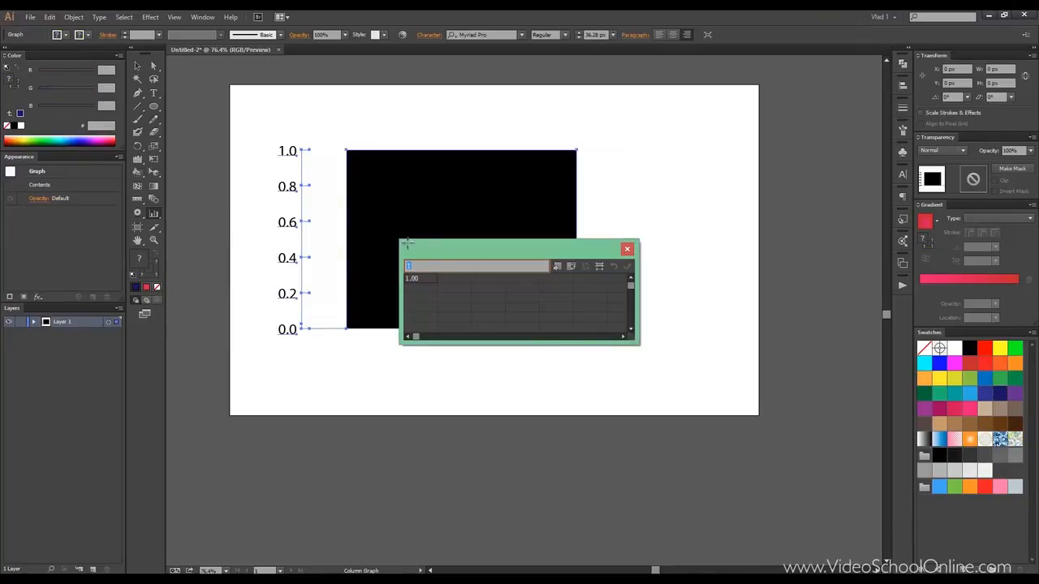
left_click_drag(440, 253, 558, 173)
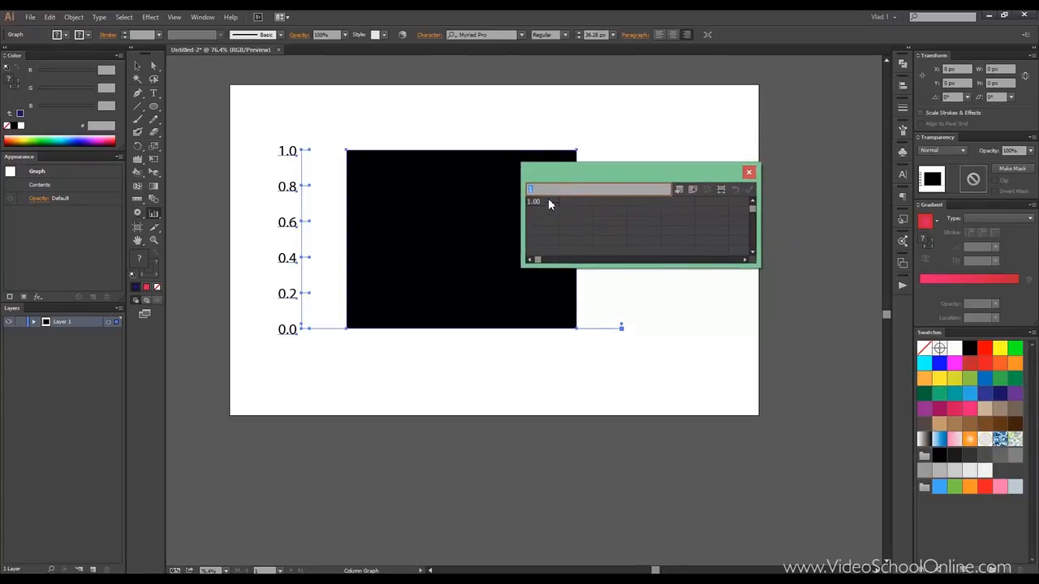
Step: Enter 2, 3 and 5 both down the first column and across the first row of the graph data
type("2")
key("Return")
key("Return")
type("35")
left_click(641, 213)
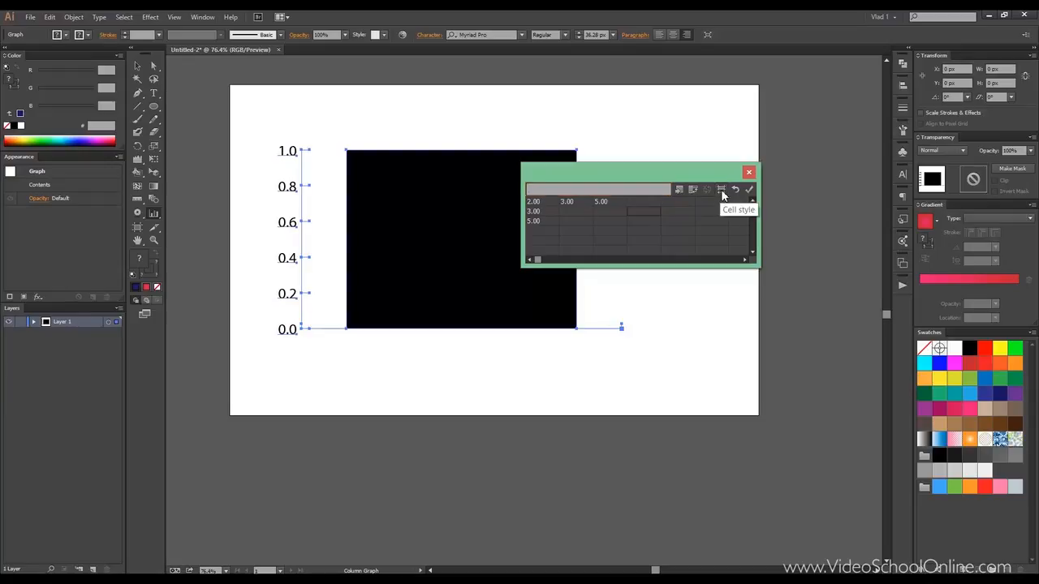
Step: Try a cell style with three decimals, and settle on two decimals with a column width of 4 digits
left_click(721, 190)
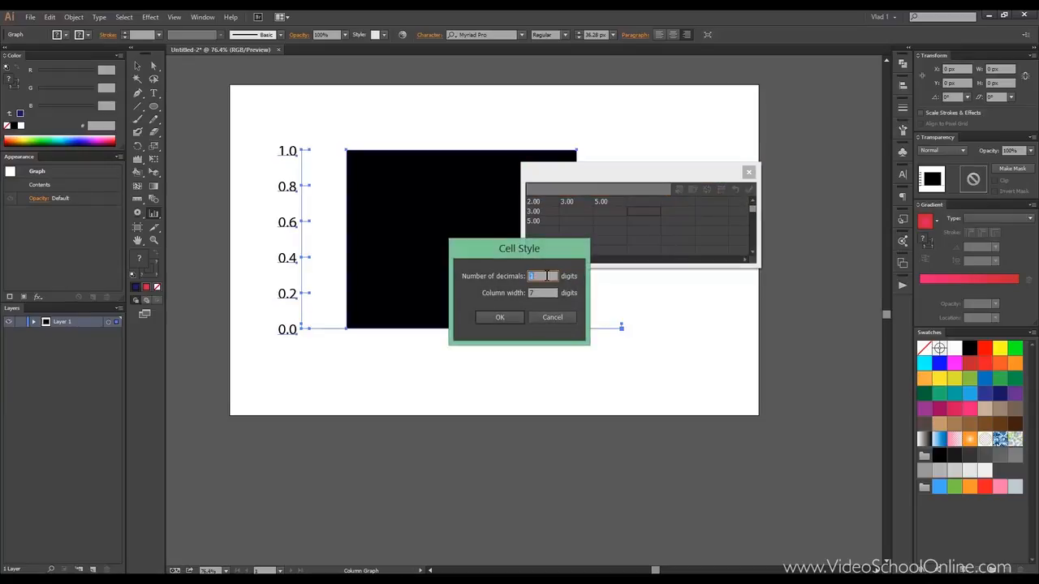
left_click(500, 317)
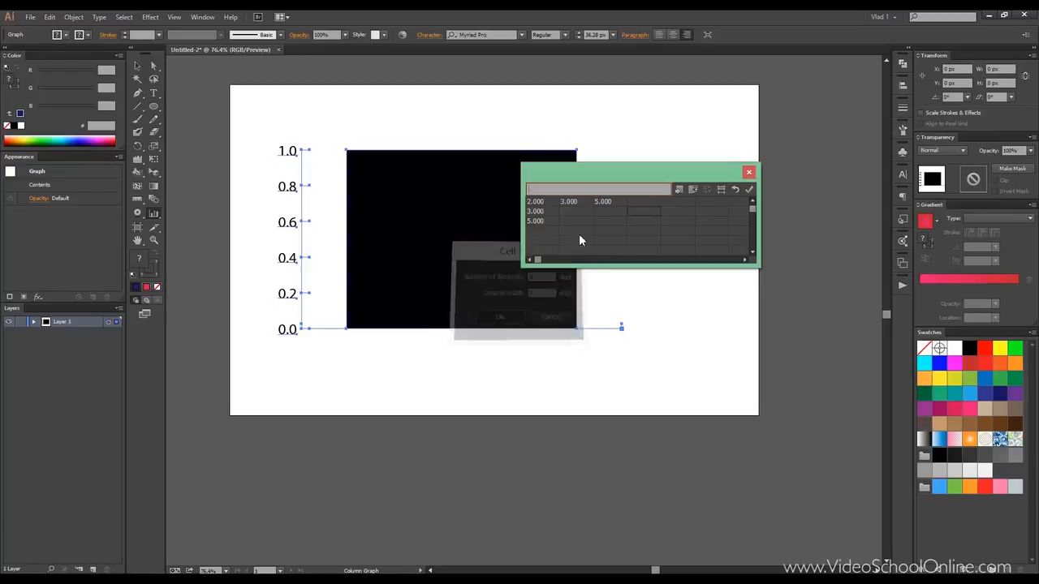
left_click(720, 188)
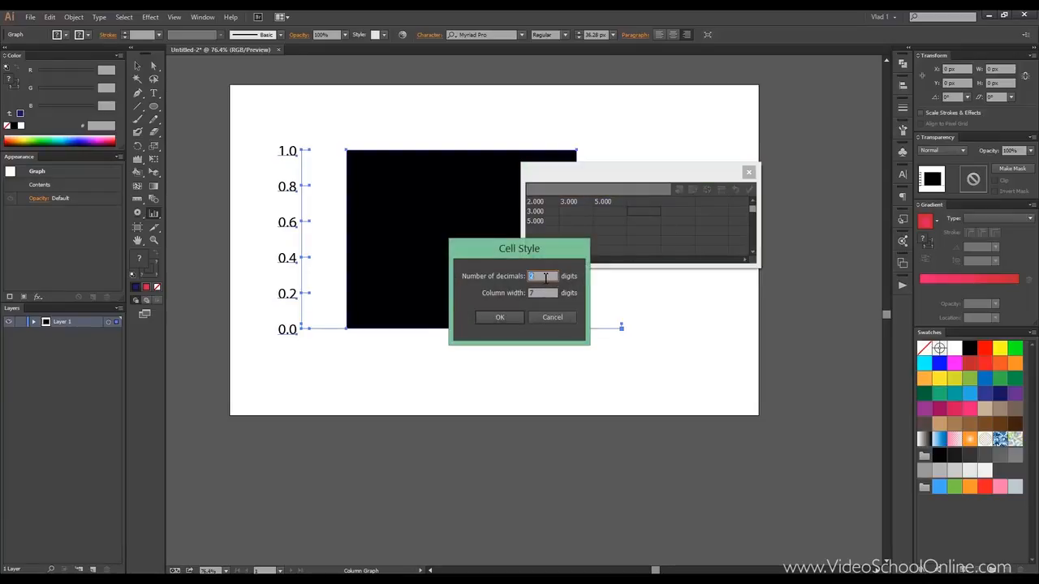
left_click(512, 317)
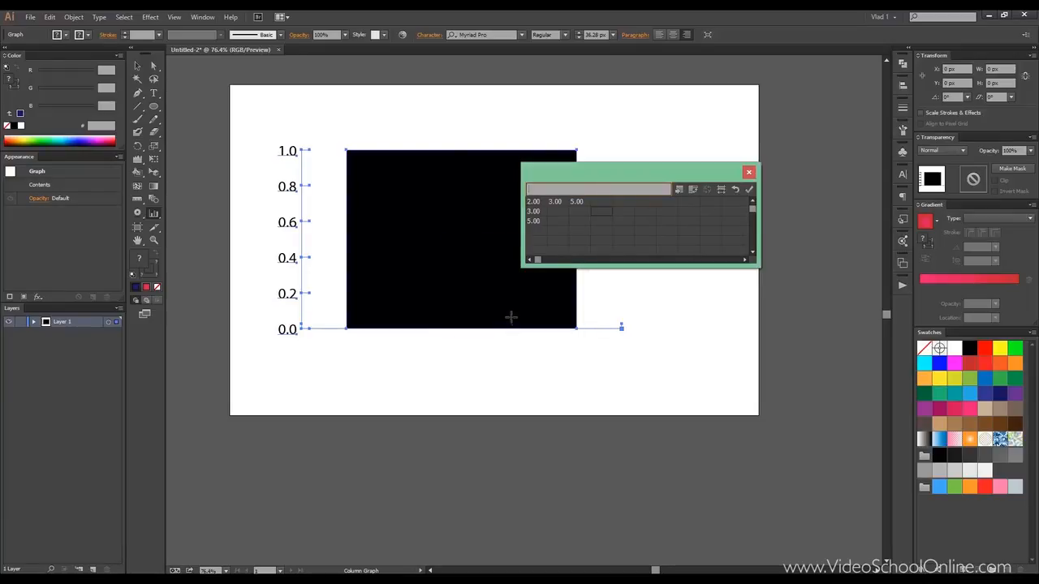
Step: Transpose the rows and columns of the graph data and apply the data to the column graph
left_click(701, 191)
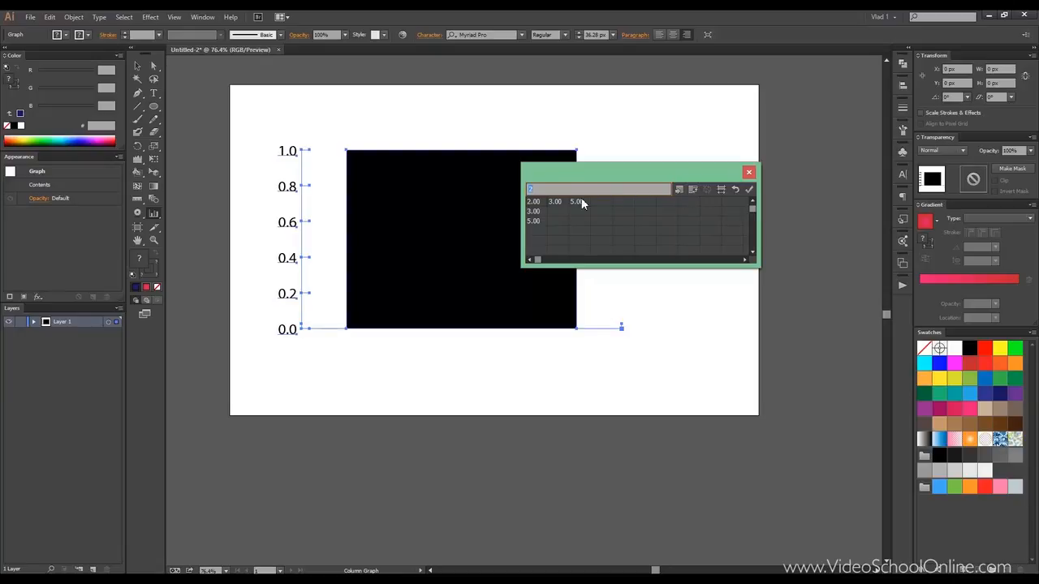
left_click(562, 208, "shift")
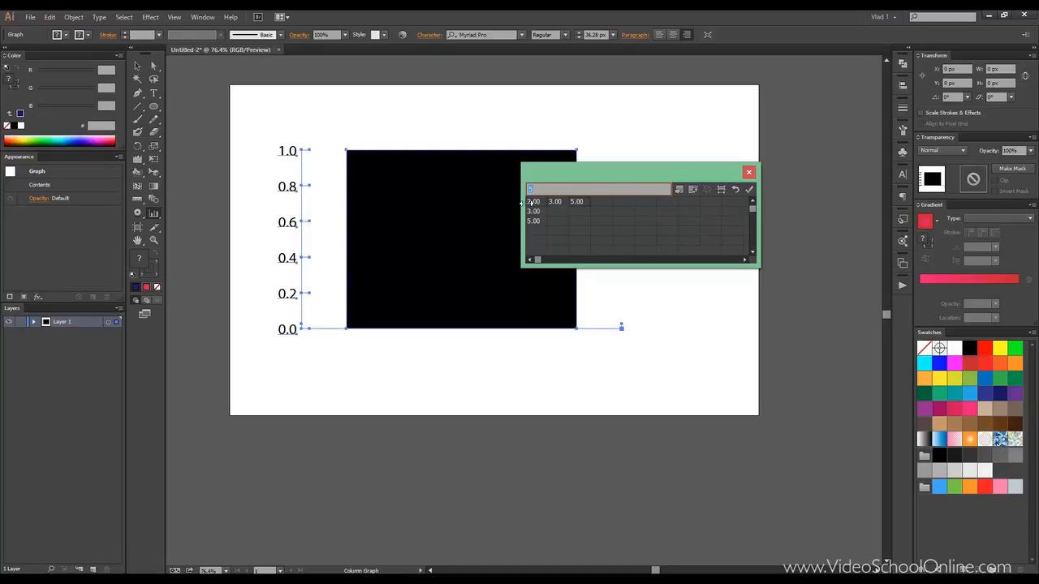
left_click(690, 189)
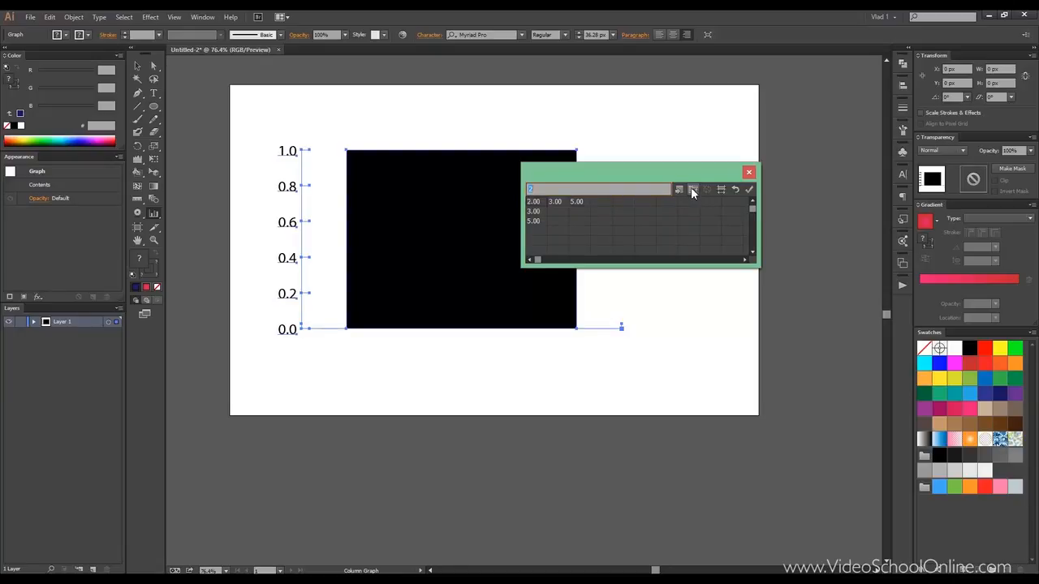
left_click(748, 189)
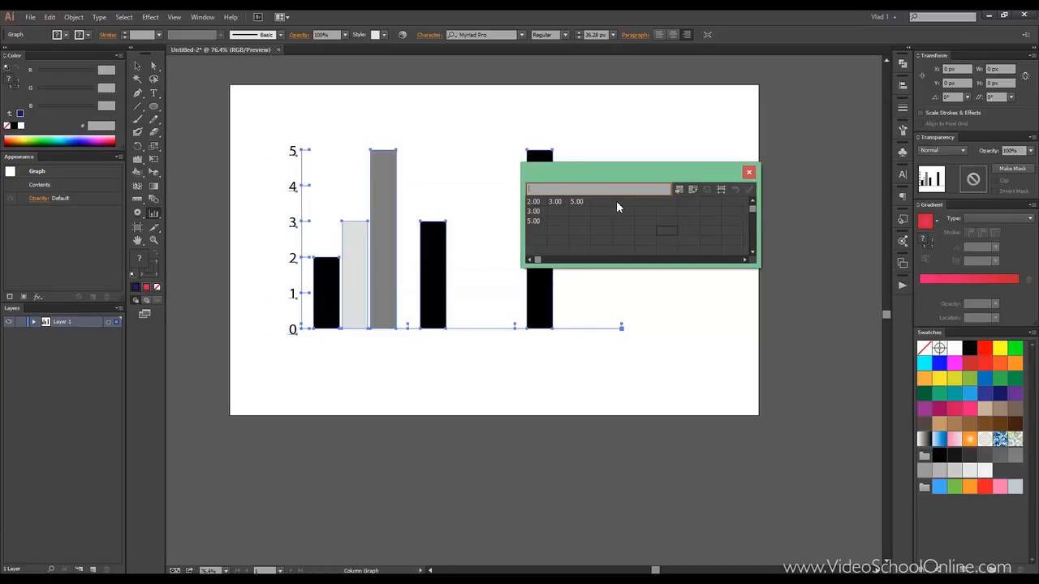
left_click_drag(646, 173, 686, 173)
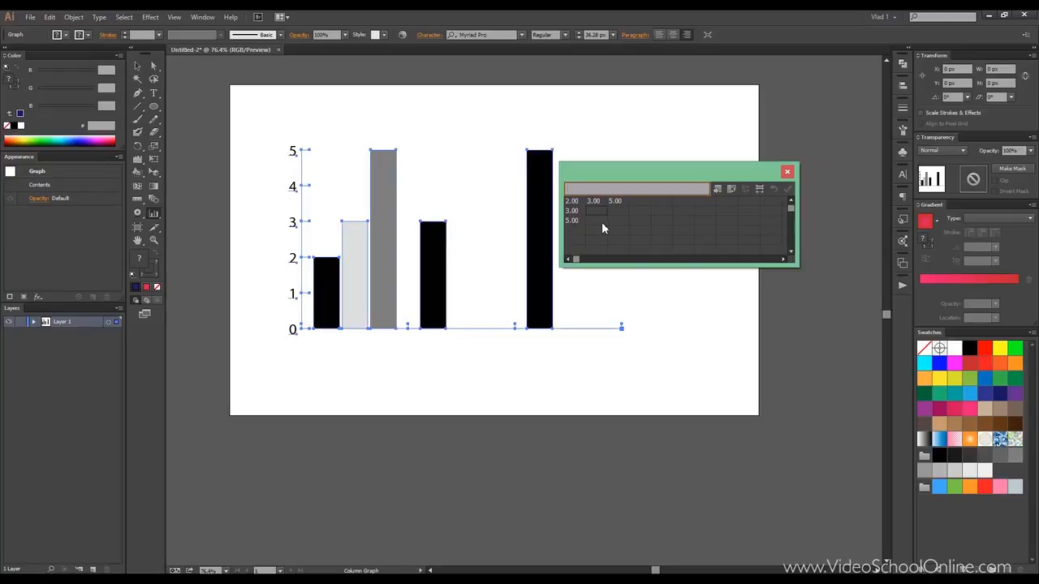
Step: Set the data cells to three decimals and close the graph data window
left_click(760, 189)
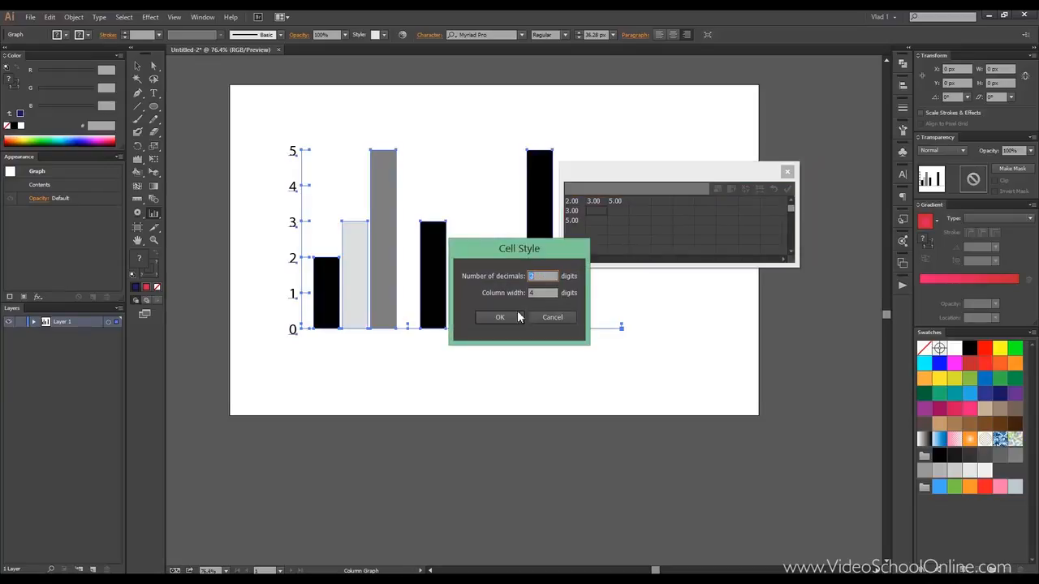
type("3")
left_click(513, 316)
left_click(789, 190)
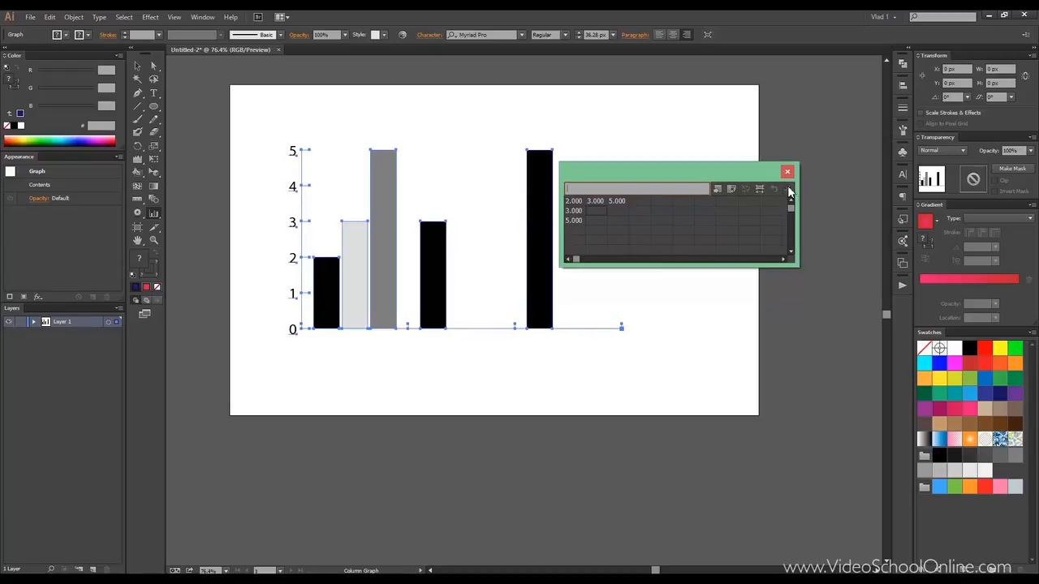
left_click(786, 171)
Step: Delete the whole column graph from the artboard
left_click(135, 65)
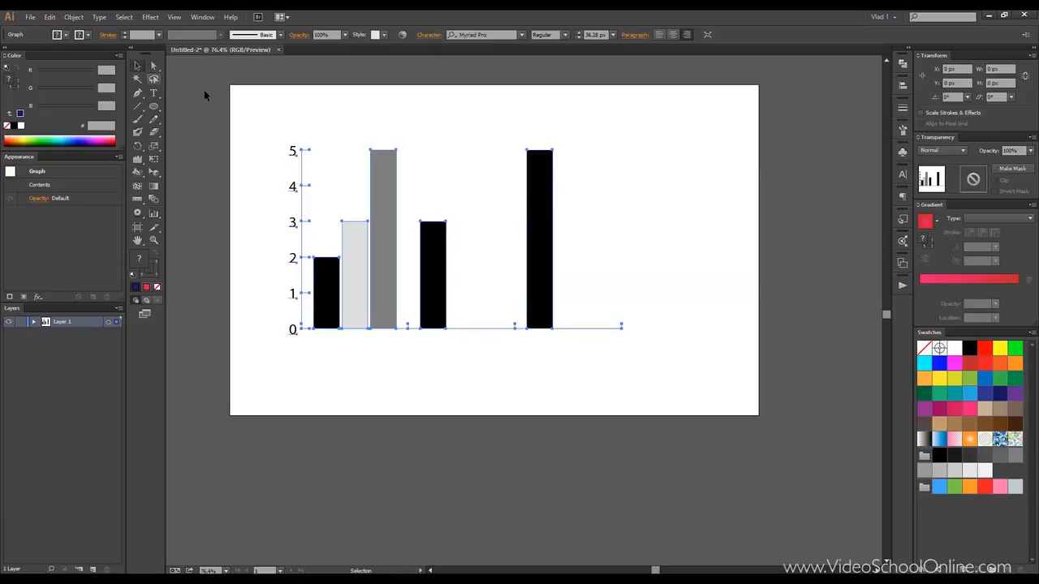
left_click_drag(252, 105, 710, 404)
key("Delete")
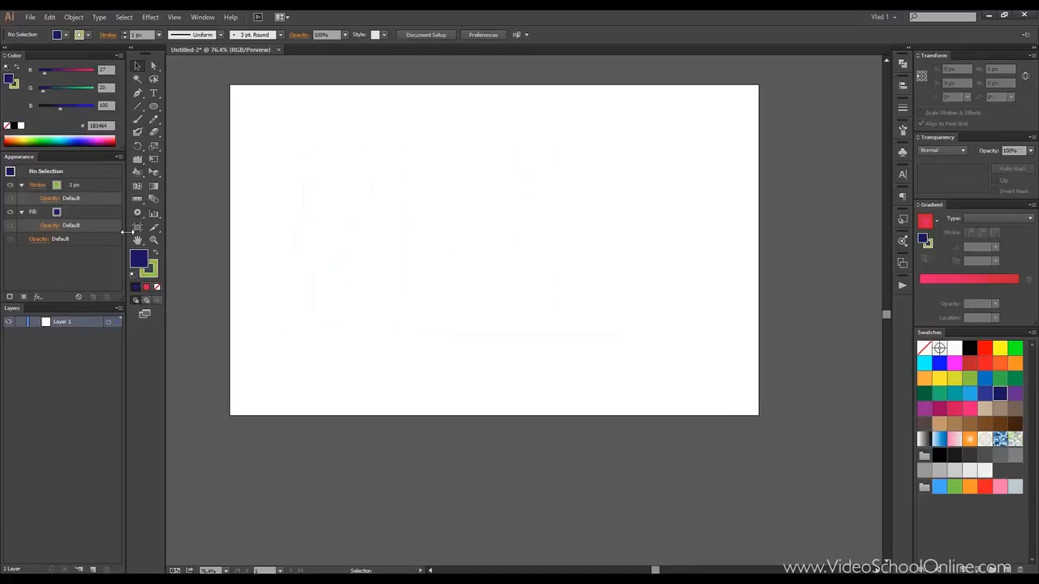
Step: Create a stacked column graph with 1, 6, 7, 8 in the first data row and 3 and 5 below the 1
left_click_drag(154, 212, 207, 231)
mouse_move(324, 178)
left_mouse_down()
mouse_move(382, 232)
mouse_move(631, 322)
left_mouse_up()
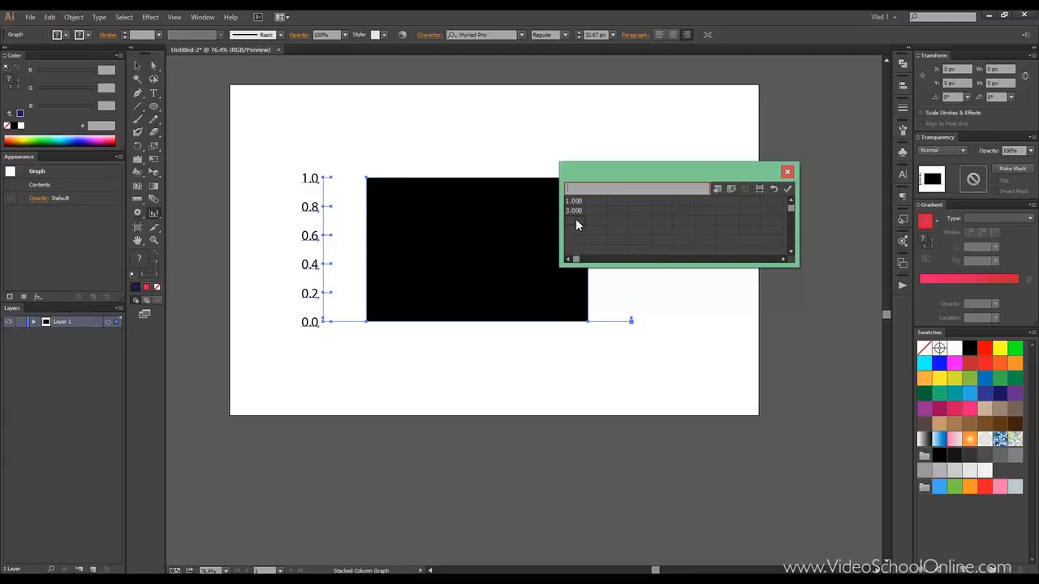
left_click(603, 200)
type("6")
left_click(622, 201)
type("7")
left_click(646, 203)
type("8")
left_click(786, 189)
left_click_drag(644, 175, 654, 132)
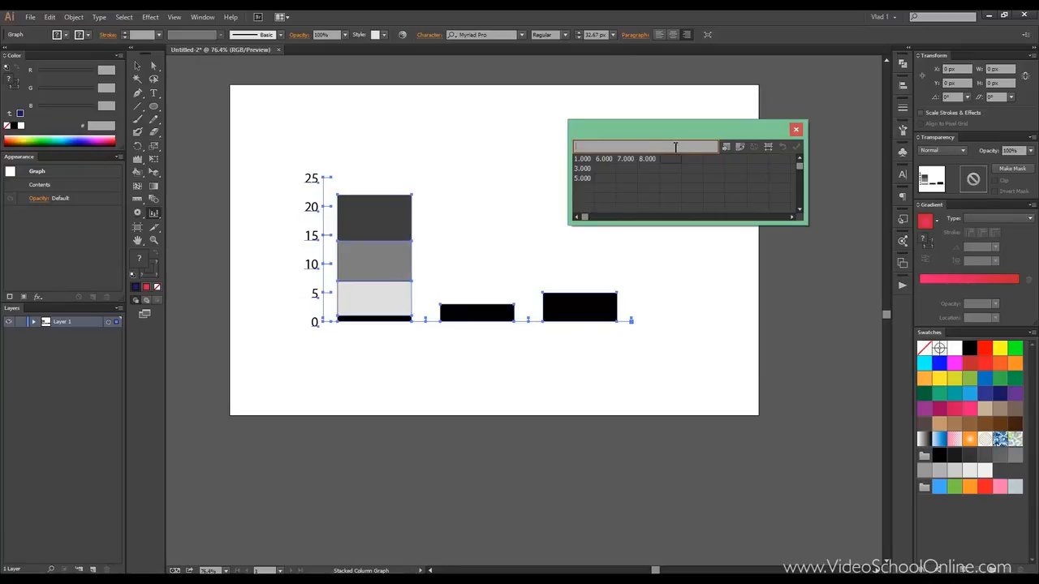
Step: Close the graph data window and delete the stacked column graph
left_click_drag(661, 131, 591, 153)
left_click(724, 147)
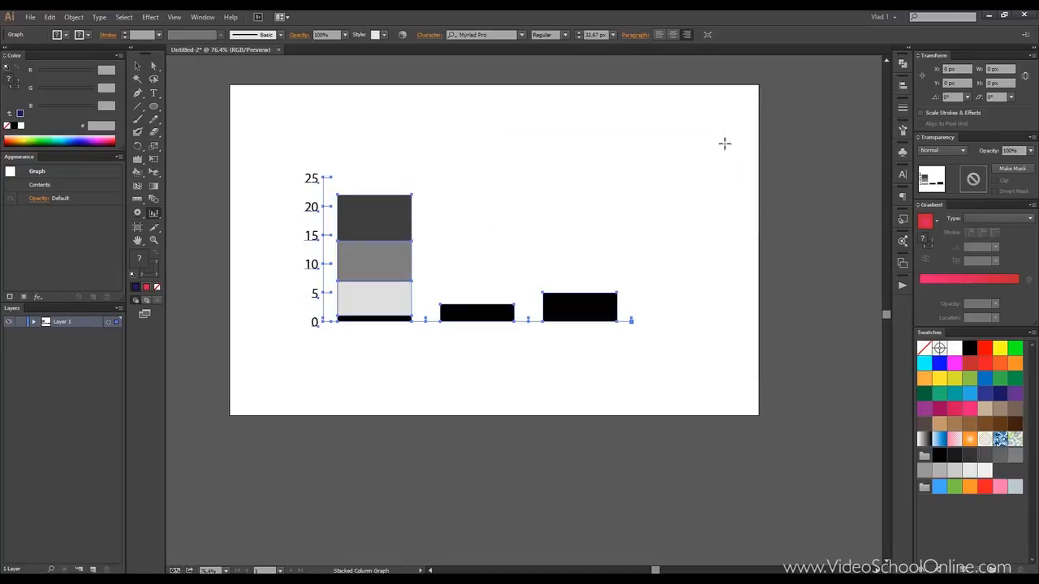
key("Delete")
Step: Create a horizontal bar graph with 1, 2, 4 in the first data row and 2 and 3 below the 1
left_click_drag(159, 214, 230, 243)
left_click_drag(325, 149, 689, 368)
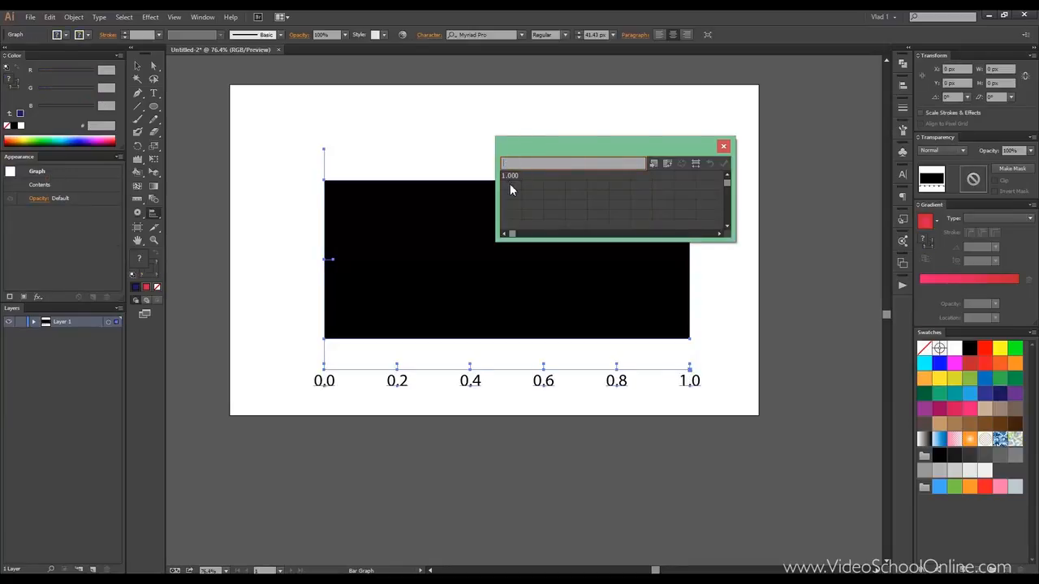
type("2")
key("Return")
type("32")
left_click(545, 176)
type("4")
left_click(572, 175)
left_click(725, 167)
left_click_drag(557, 149, 599, 74)
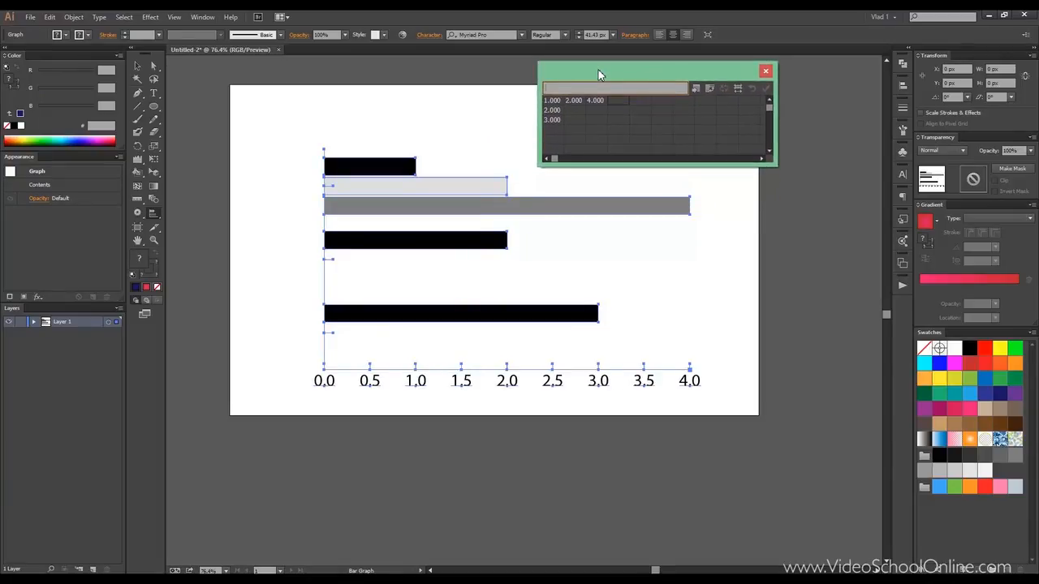
left_click_drag(619, 74, 552, 116)
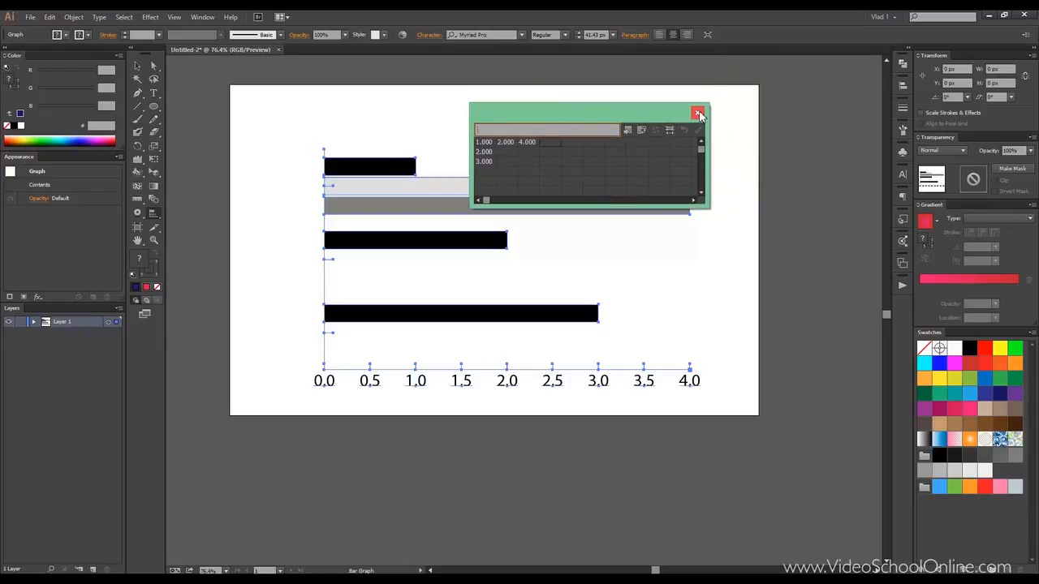
Step: Close the graph data, switch to the Stacked Bar Graph tool and delete the existing bar graph
left_click(698, 112)
left_click(154, 213)
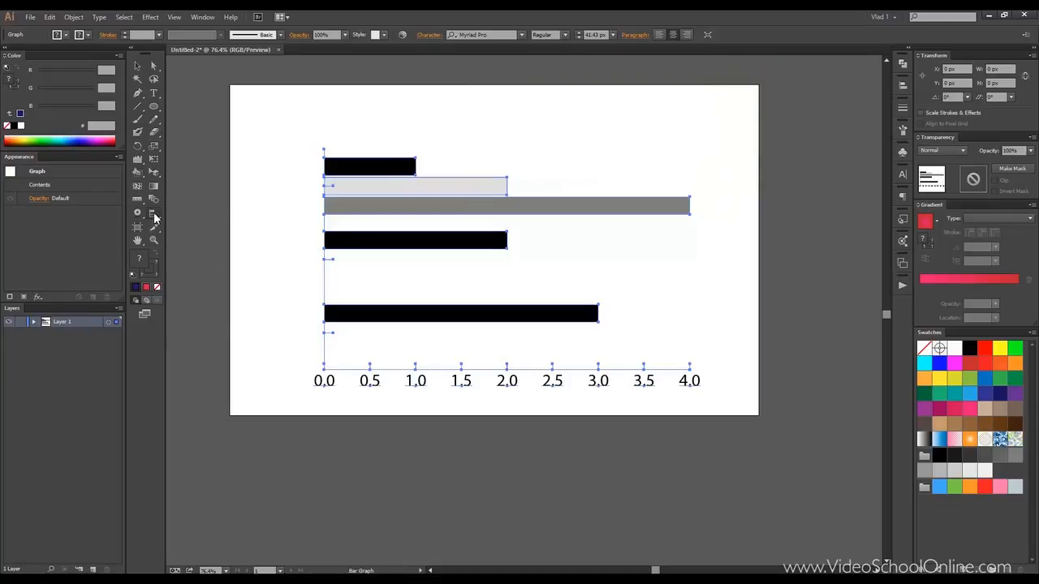
left_click(193, 253)
key("Delete")
Step: Create a stacked bar graph with 1, 6, 7 in the first data row and 4 and 5 below the 1
left_click_drag(285, 137, 703, 352)
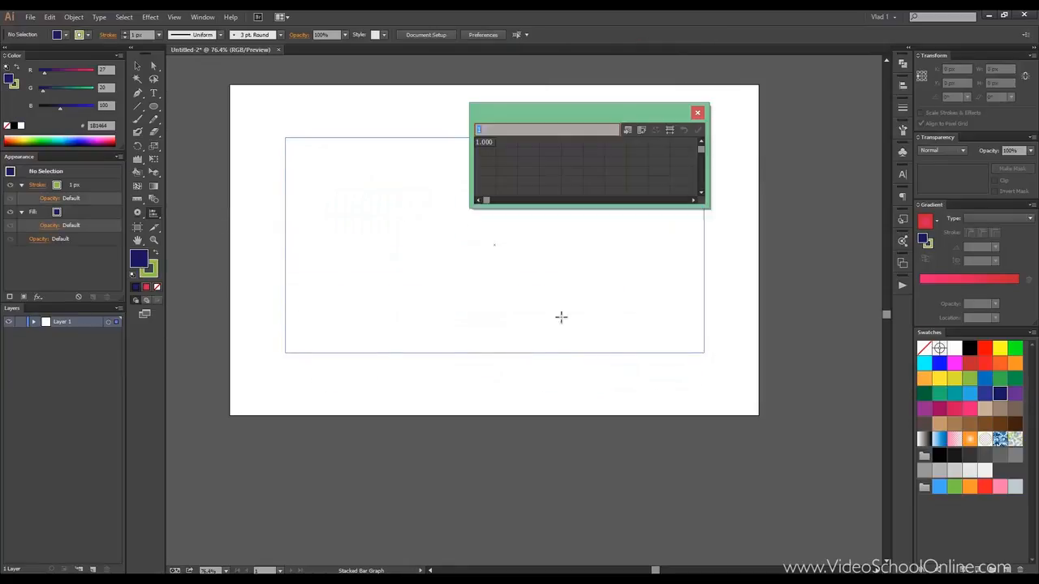
left_click(154, 213)
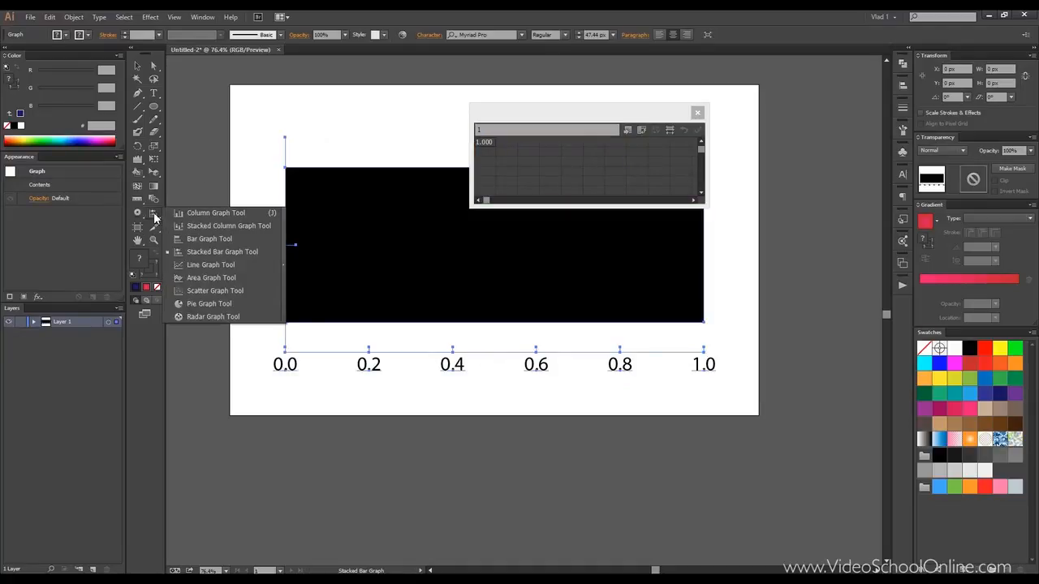
left_click(154, 215)
left_click(492, 155)
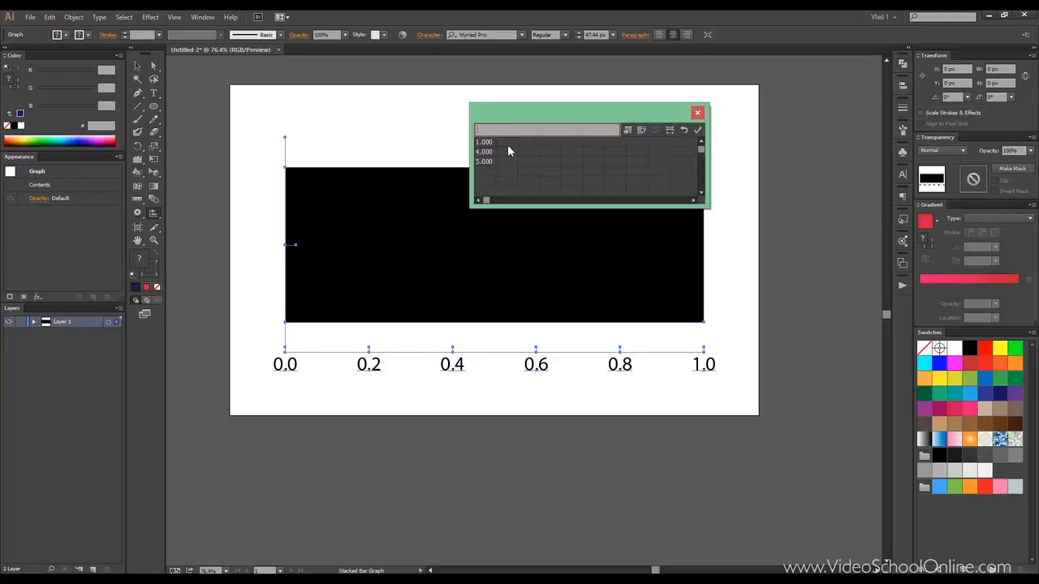
type("6")
type("7")
key("Tab")
left_click(697, 130)
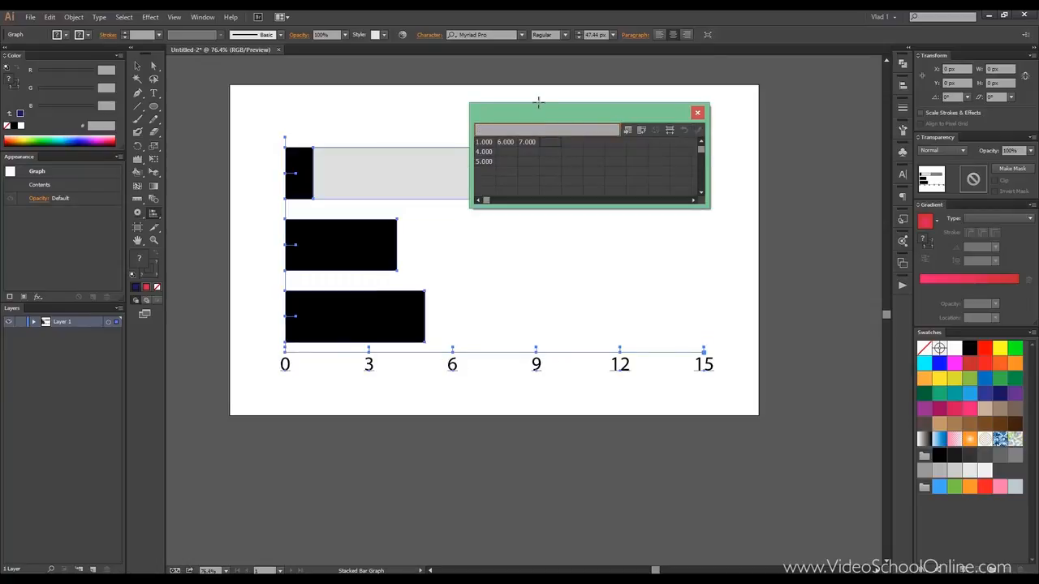
left_click_drag(538, 110, 598, 184)
Step: Close the graph data, switch to the Line Graph tool and delete the stacked bar graph
left_click(667, 179)
left_click_drag(153, 213, 221, 269)
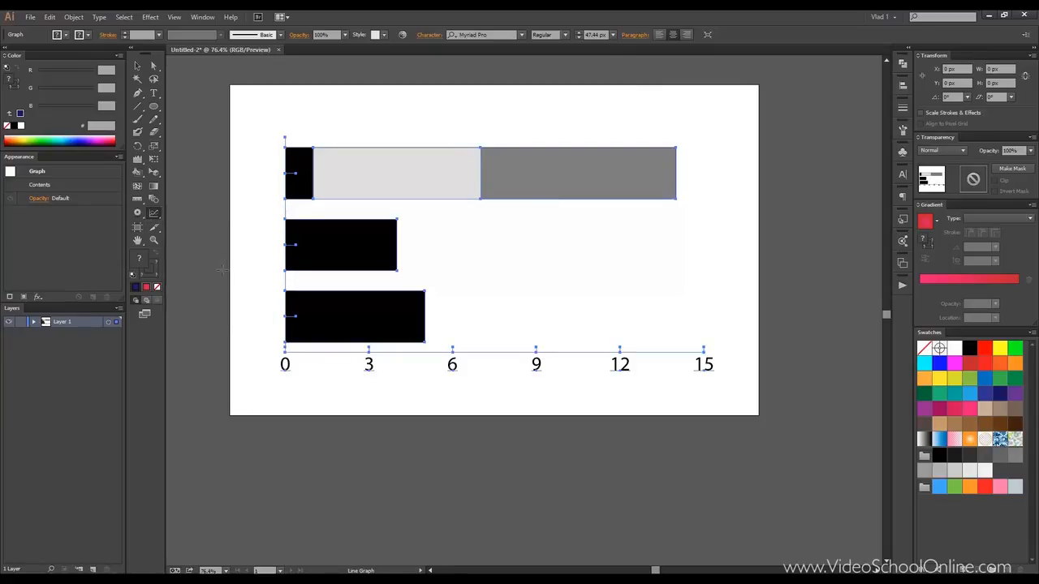
key("Delete")
Step: Draw a line graph across the artboard and enter 3 and 4 below the 1 in the first data column
left_click_drag(289, 132, 724, 370)
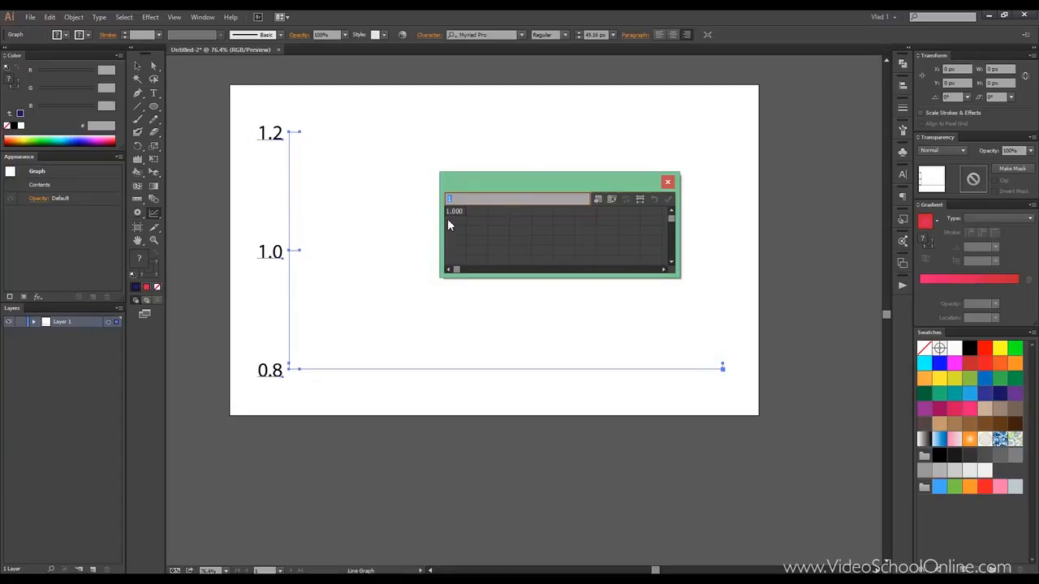
type("3")
key("Return")
type("4")
key("Return")
Step: Add 5, 6 and 7 to the first data row and apply the data to the line graph
left_click(471, 214)
type("56")
key("Tab")
type("7")
key("Tab")
left_click(668, 199)
left_click_drag(519, 191, 155, 217)
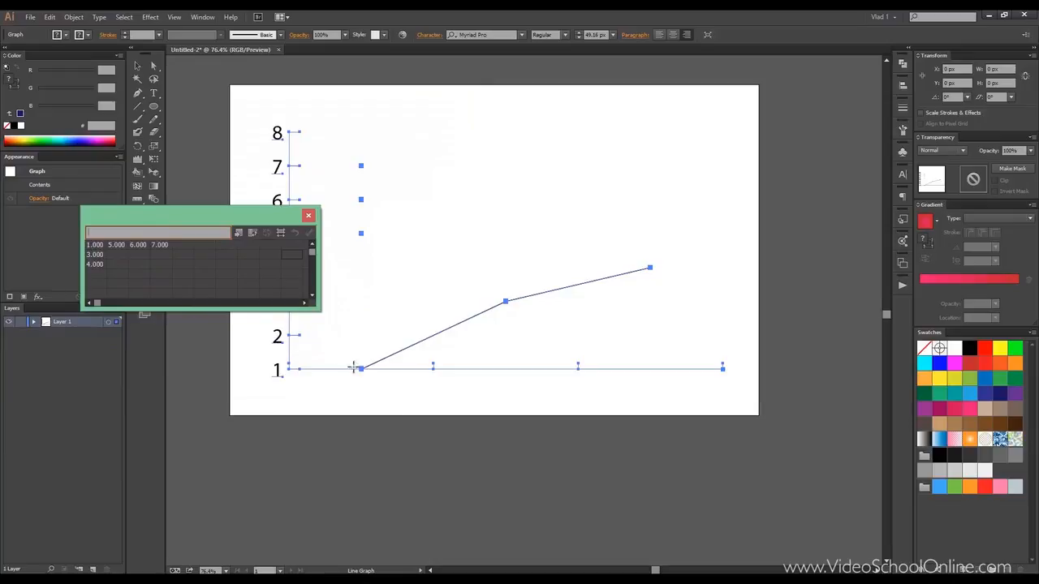
left_click_drag(255, 215, 462, 183)
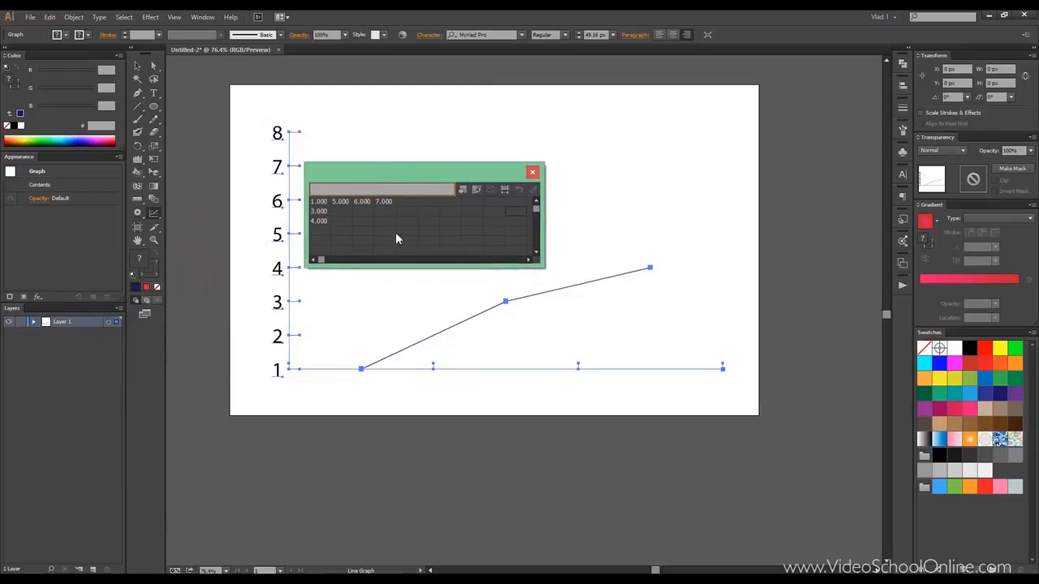
Step: Add 5, 7 and 8 to the second data row, apply them to the line graph and close the data window
type("5")
key("Tab")
left_click(532, 190)
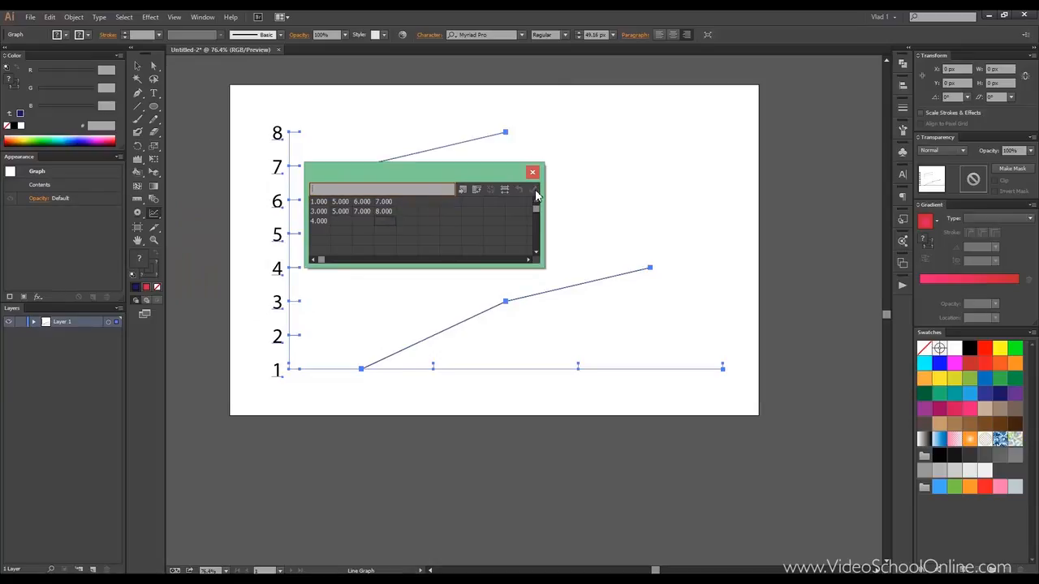
left_click_drag(452, 164, 682, 105)
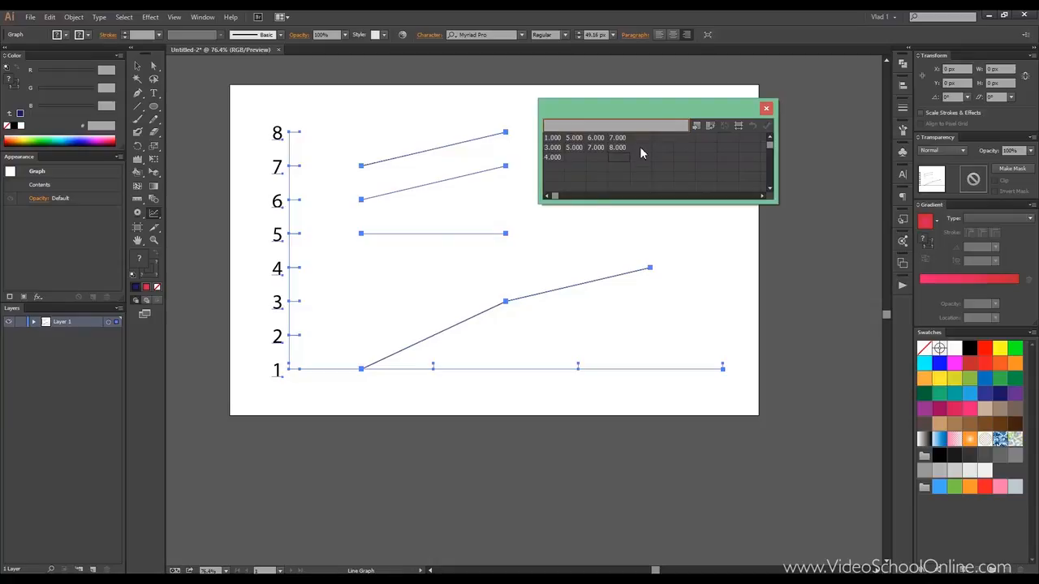
left_click(766, 111)
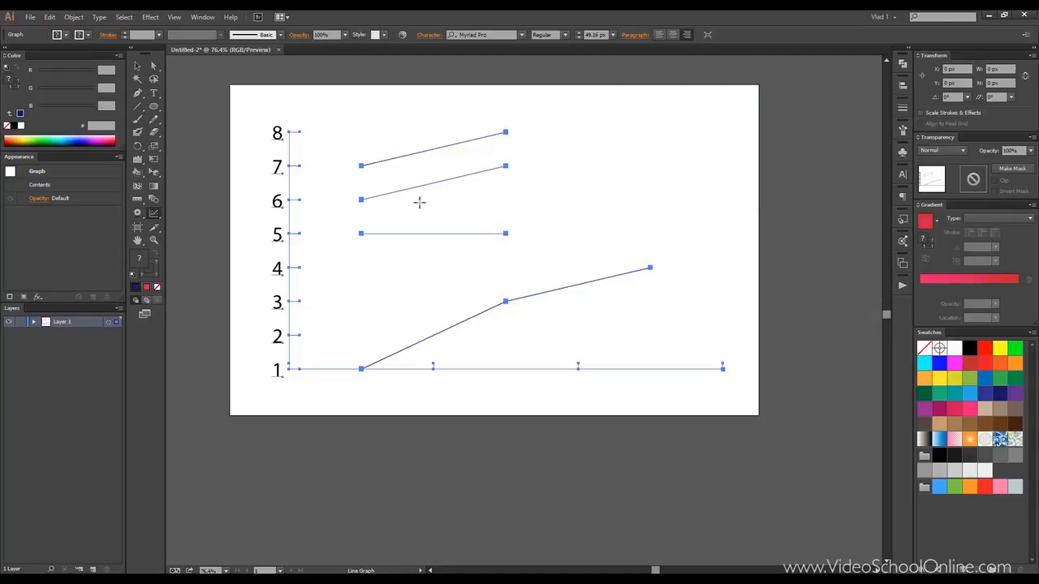
Step: Delete the line graph and draw an area graph across most of the artboard
key("Delete")
left_click_drag(163, 215, 237, 276)
left_click_drag(288, 141, 703, 367)
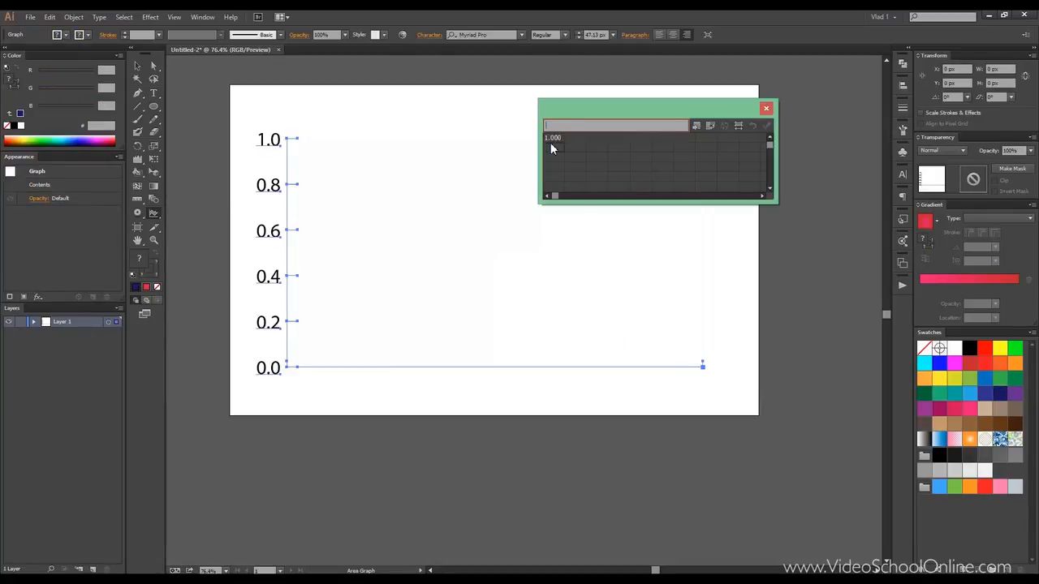
Step: Fill the area graph's data rows with 1, 4, 3; 4, 5, 3; and 5, 6, 7, and apply them
type("5")
left_click(581, 137)
type("4")
left_click(595, 146)
type("3")
left_click(599, 156)
type("7")
left_click(599, 139)
type("3")
left_click(766, 125)
mouse_move(638, 114)
left_mouse_down()
mouse_move(711, 75)
mouse_move(771, 94)
mouse_move(757, 103)
mouse_move(648, 105)
left_mouse_up()
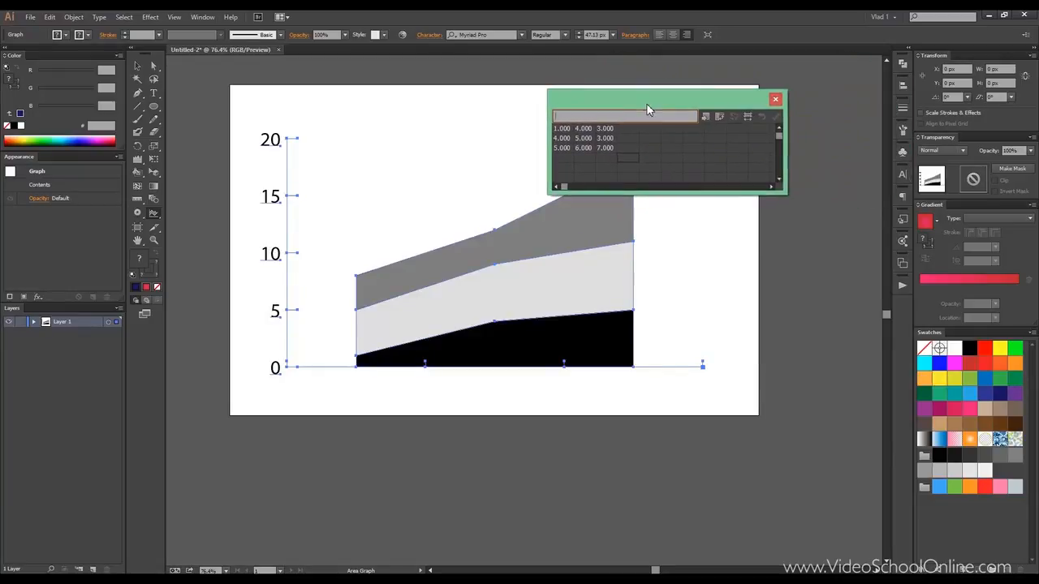
Step: Close the graph data, delete the area graph and draw a scatter graph in the middle of the artboard
left_click(775, 98)
key("Delete")
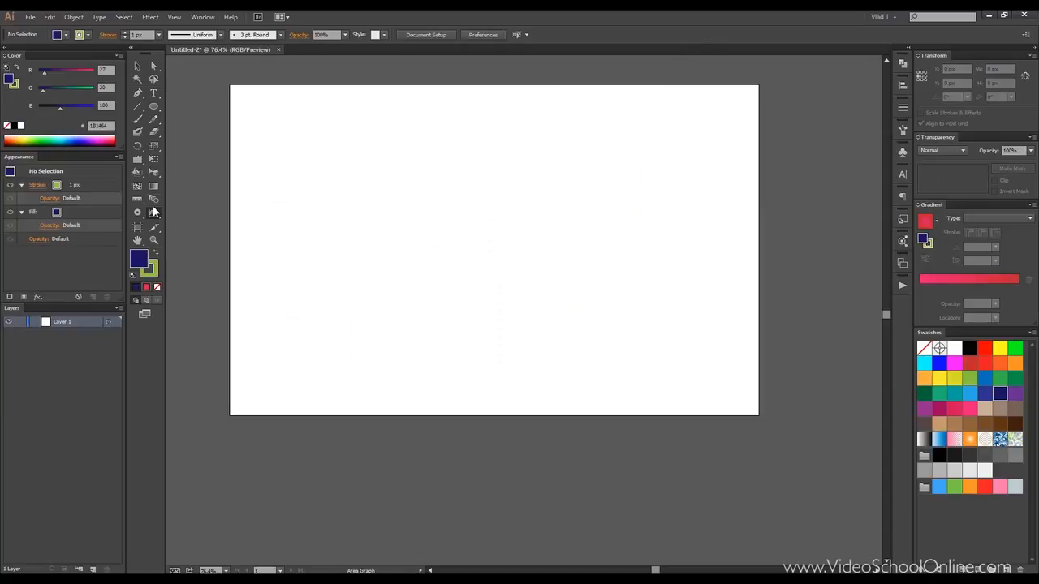
left_click_drag(153, 213, 211, 260)
left_click(235, 291)
left_click_drag(306, 165, 640, 348)
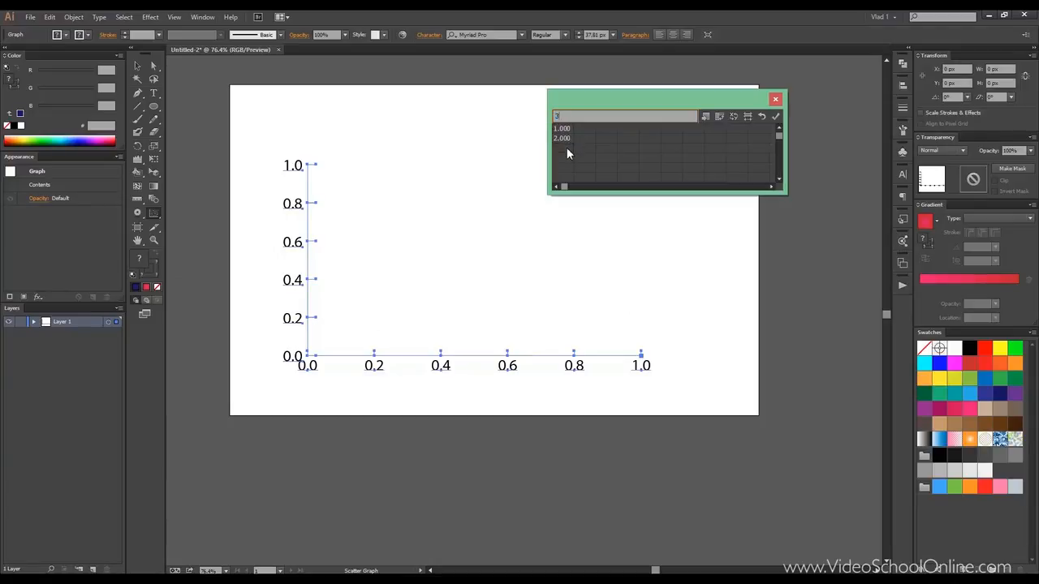
Step: Fill the scatter graph's data rows with 1, 5, 4; 2, 4, 2; and 3, 6, 3, apply them and close the data window
type("5")
left_click(588, 147)
type("6")
left_click(605, 129)
type("4")
left_click(606, 138)
type("2")
left_click(607, 149)
type("3")
left_click(672, 137)
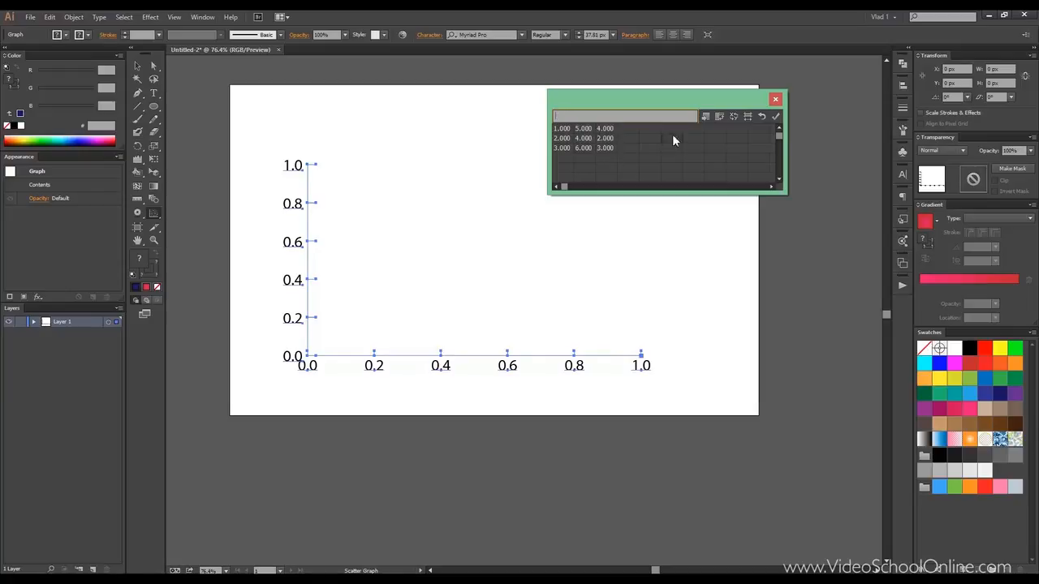
left_click(776, 118)
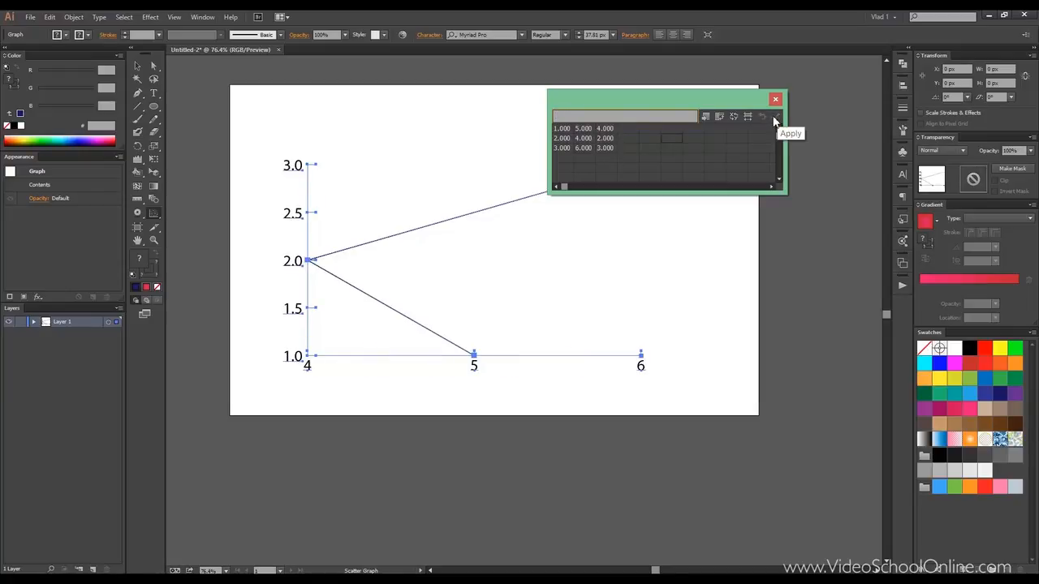
left_click_drag(613, 98, 526, 134)
left_click(687, 133)
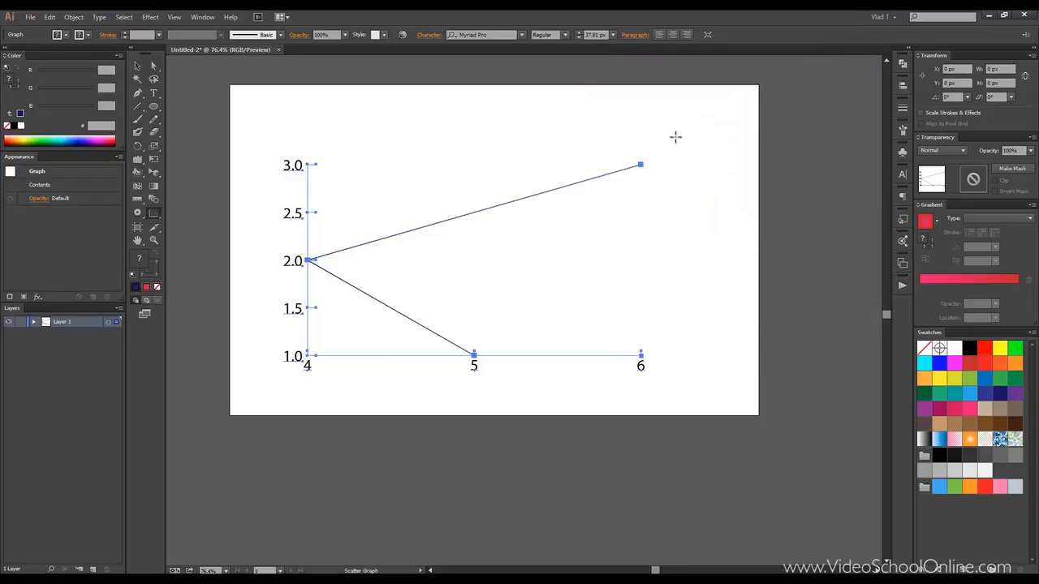
Step: Delete the scatter graph and draw a pie graph in the middle of the artboard
key("Delete")
left_click(152, 215)
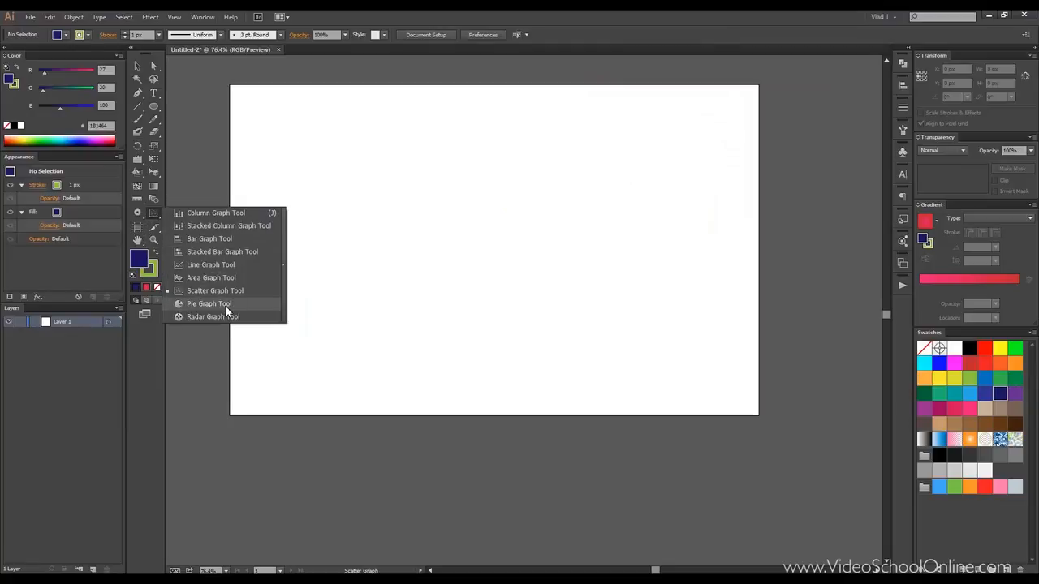
left_click(225, 304)
left_click_drag(361, 177, 605, 342)
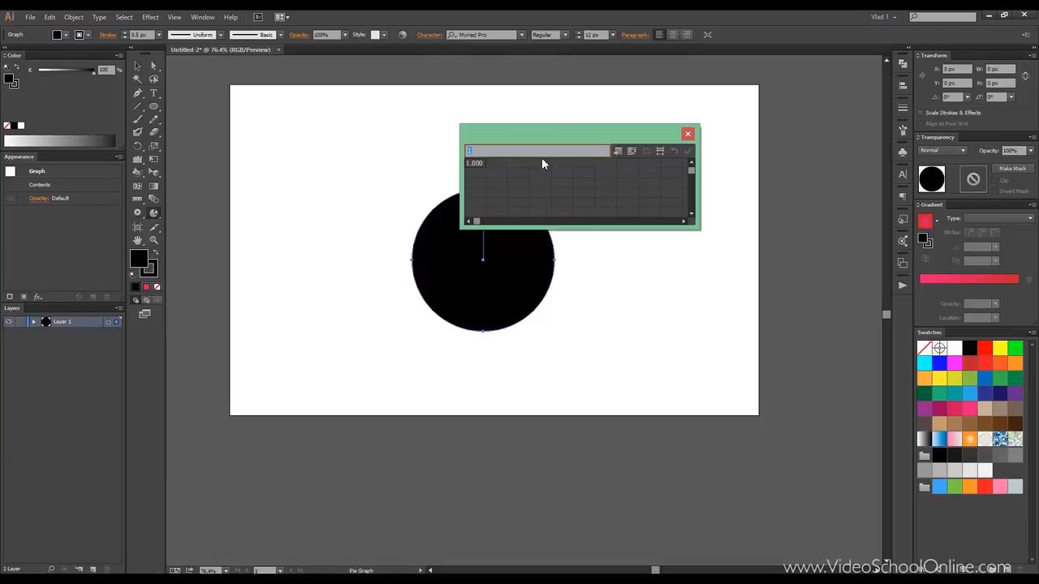
Step: Enter 4 and 3 below the 1 in the first data column, apply them and move the data window off the pie graph
type("4")
key("Return")
type("3")
key("Return")
left_click(686, 155)
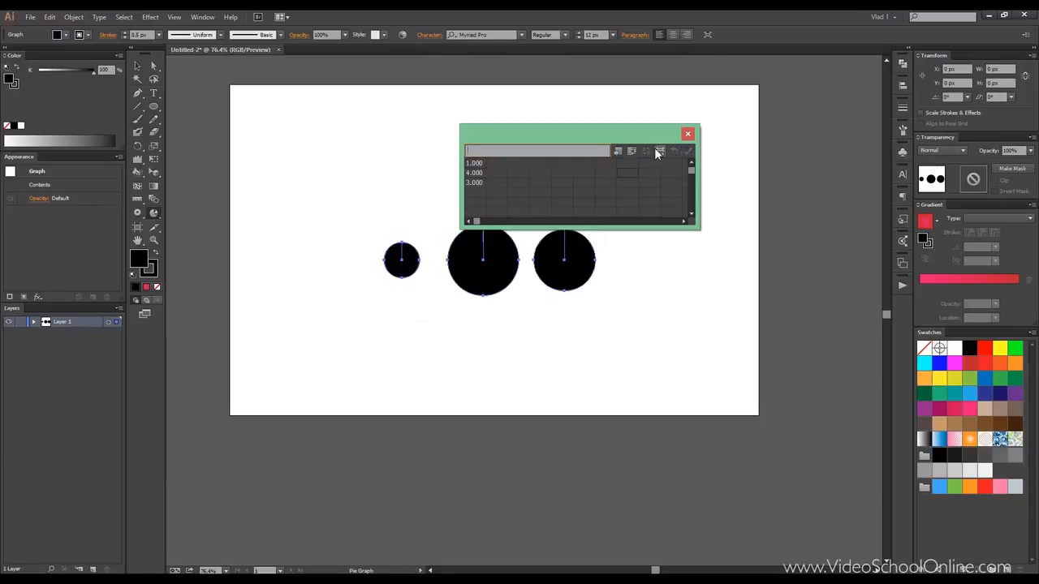
left_click_drag(613, 138, 651, 96)
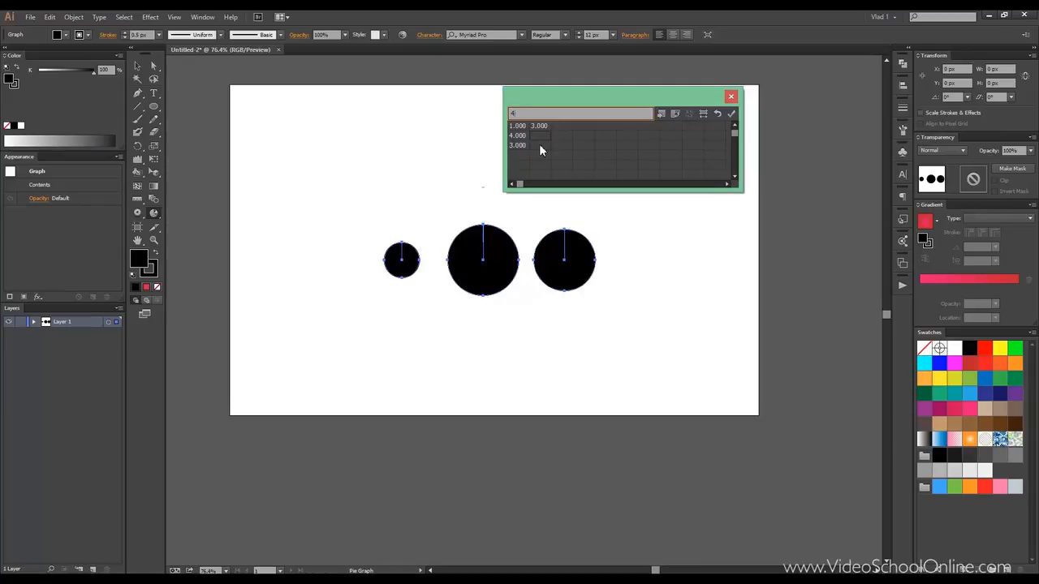
Step: Complete the pie data rows as 1, 3, 9, 4; 4, 4, 6, 8; and 3, 5, 7, 3, apply them and close the data window
type("7")
left_click(580, 136)
type("8")
left_click(564, 127)
type("9")
left_click(584, 145)
type("0")
left_click(586, 127)
type("4")
left_click(588, 146)
type("3")
left_click(601, 146)
left_click(731, 115)
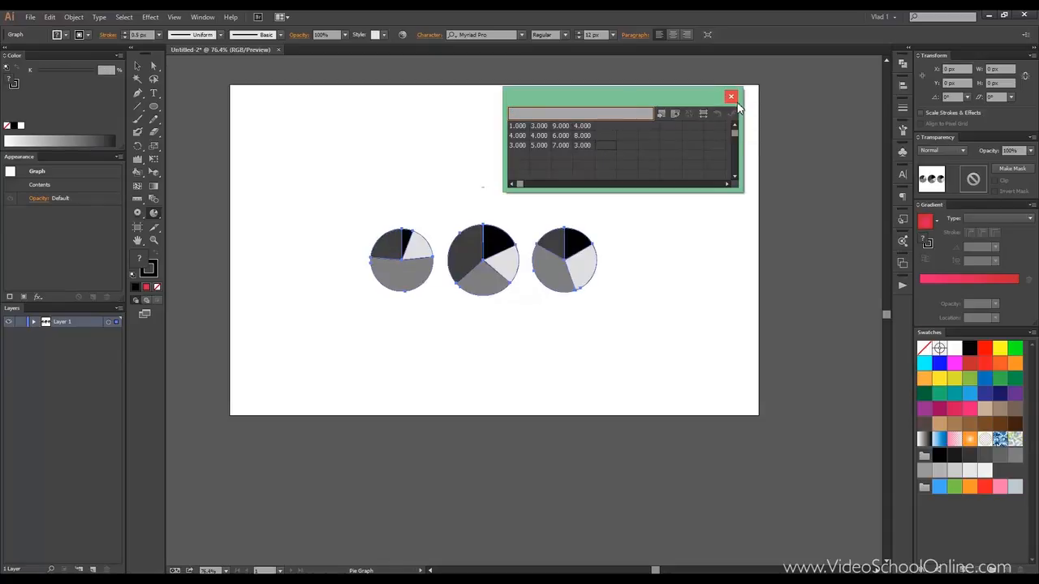
left_click(731, 97)
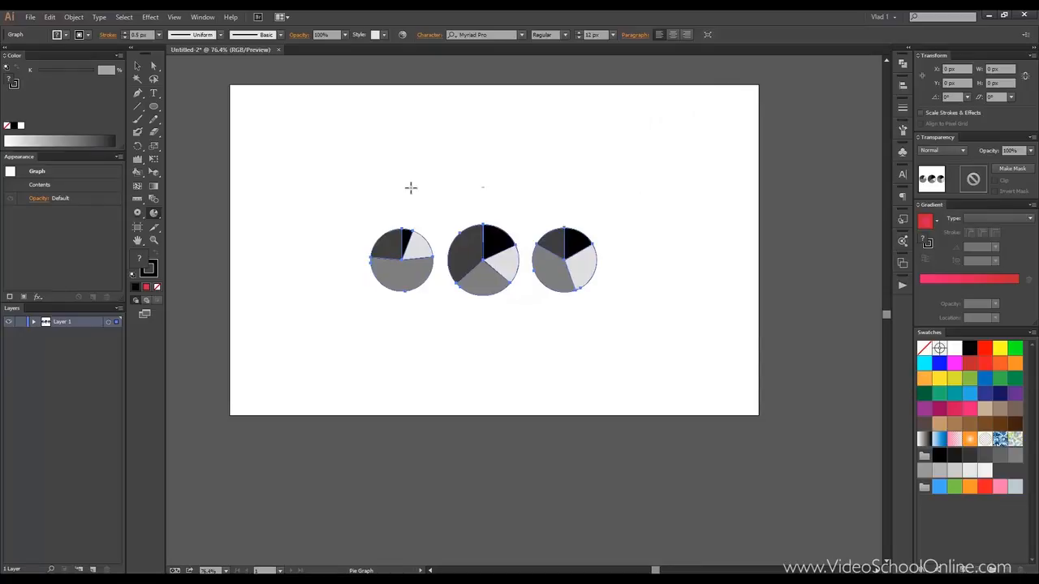
Step: Delete the pie graph and draw a radar graph in the middle of the artboard
left_click(135, 70)
key("Delete")
left_click_drag(154, 201, 235, 317)
left_click_drag(362, 160, 598, 354)
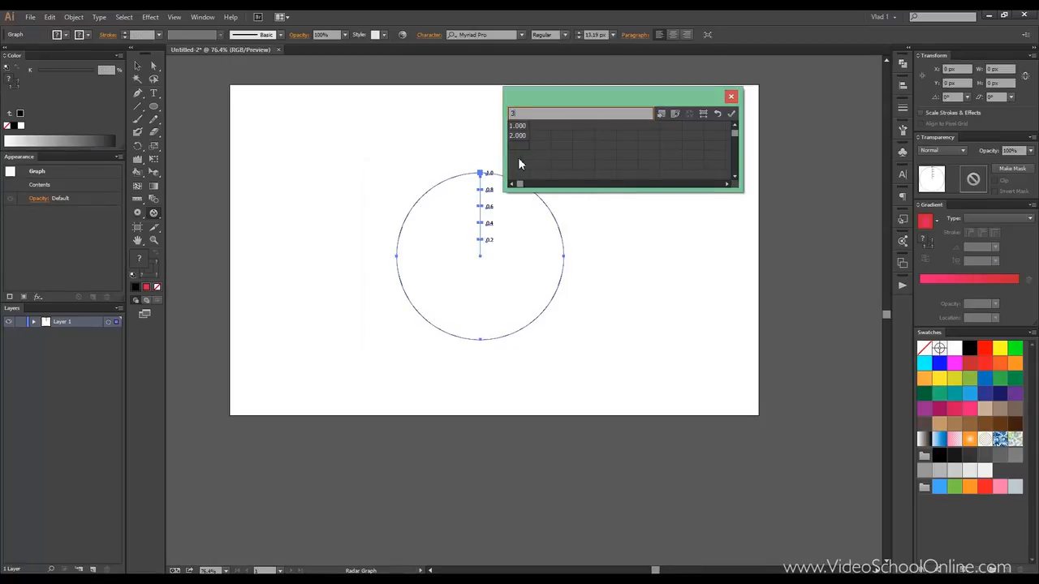
Step: Fill the radar graph's data rows with 1, 2, 5, 3; 2, 3, 6, 6; and 3, 4, 5, 3, and apply them
type("3")
left_click(541, 142)
type("4")
left_click(557, 142)
type("5")
left_click(562, 128)
type("5")
left_click(568, 136)
type("6")
left_click(584, 126)
type("3")
left_click(582, 147)
type("3")
left_click(731, 113)
left_click_drag(625, 101, 752, 95)
Step: Select the radar graph with the Selection tool and close its data window
left_click(138, 67)
left_click(273, 133)
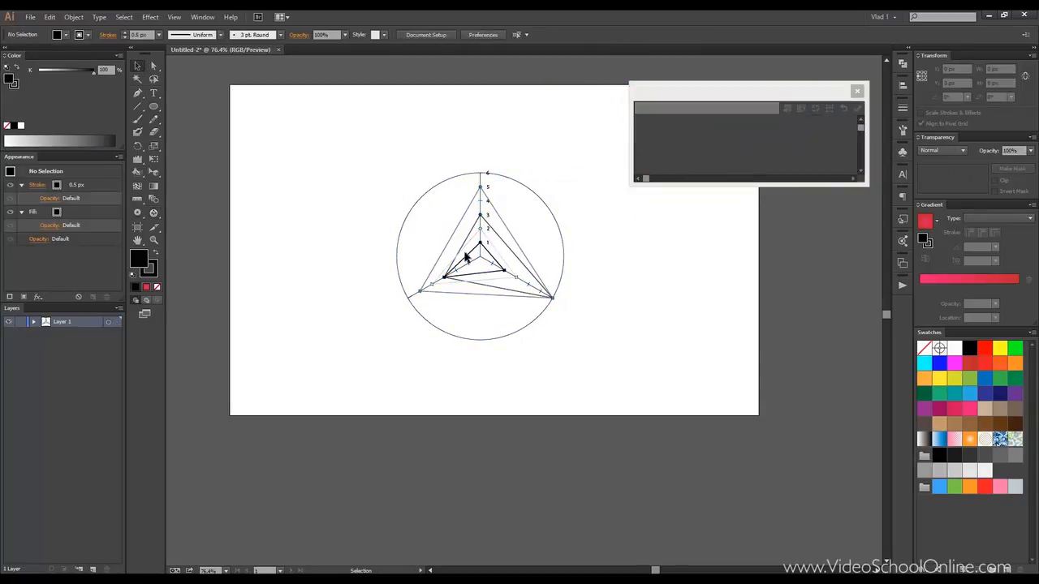
left_click(467, 257)
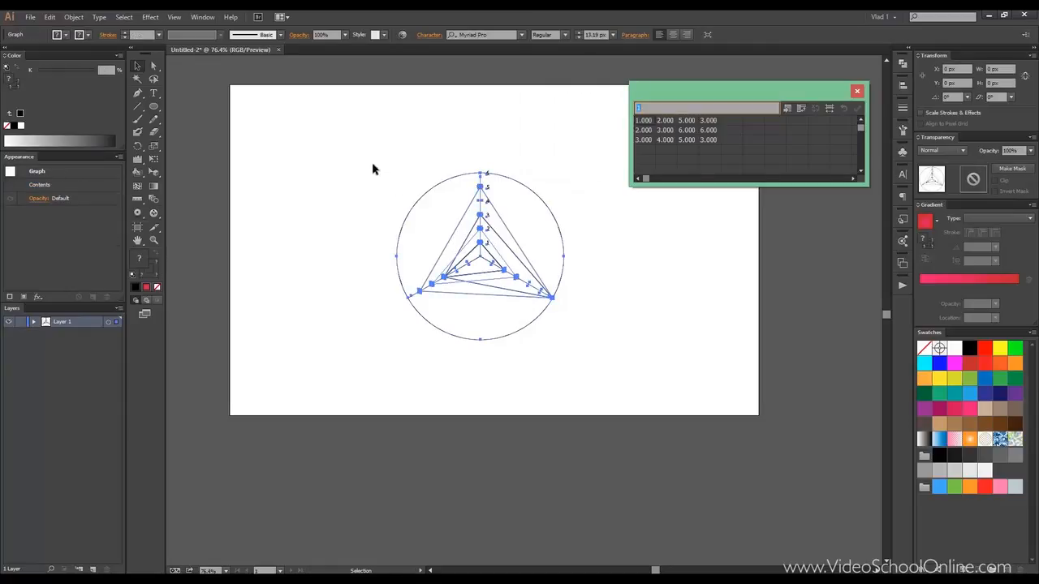
left_click(857, 91)
Step: Open the radar graph's Graph Type settings and turn on Add Drop Shadow
left_click(73, 17)
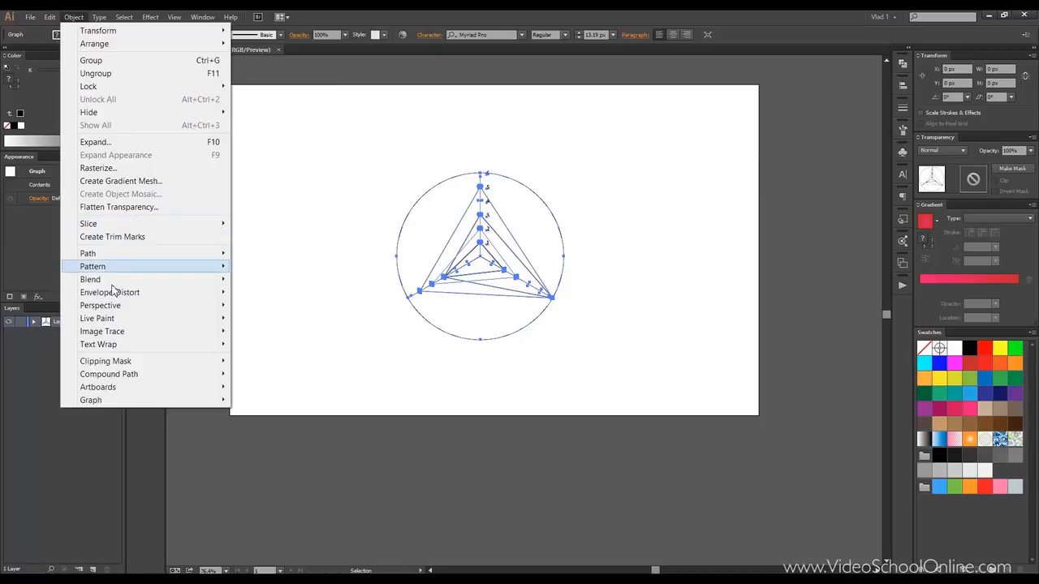
mouse_move(135, 401)
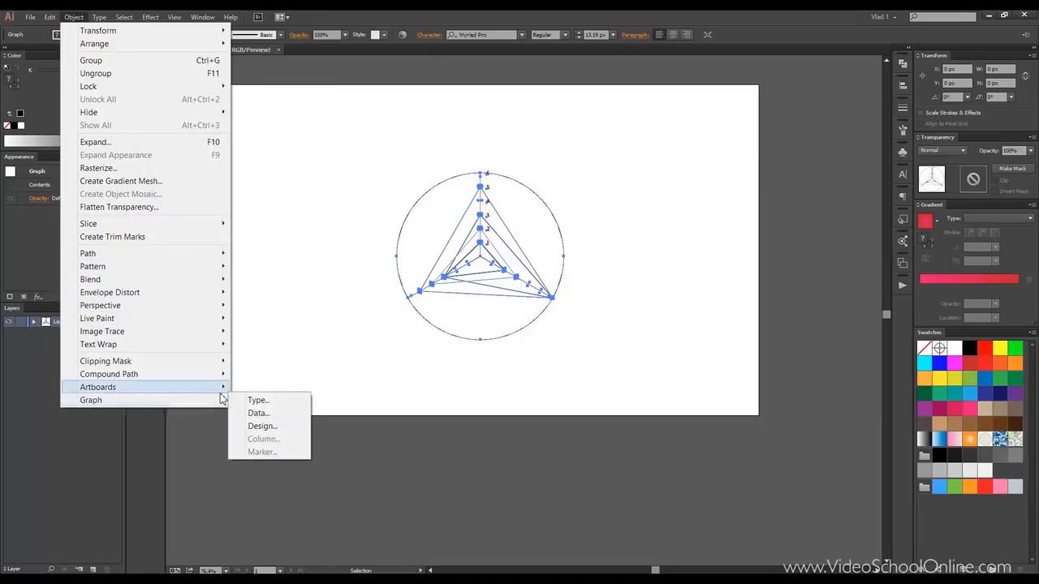
left_click(274, 400)
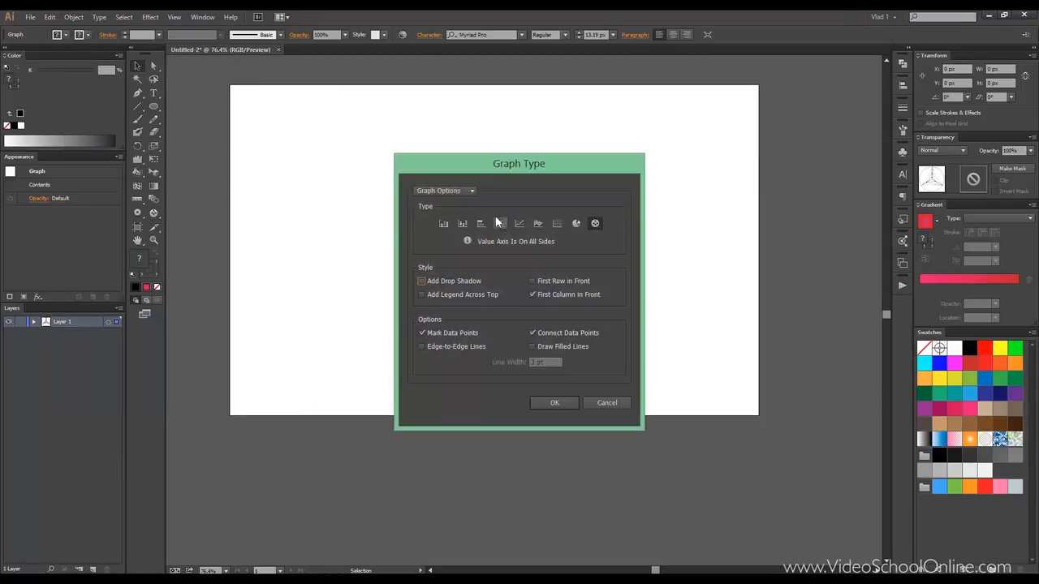
left_click(421, 281)
left_click_drag(466, 174, 607, 132)
left_click(602, 150)
left_click(632, 169)
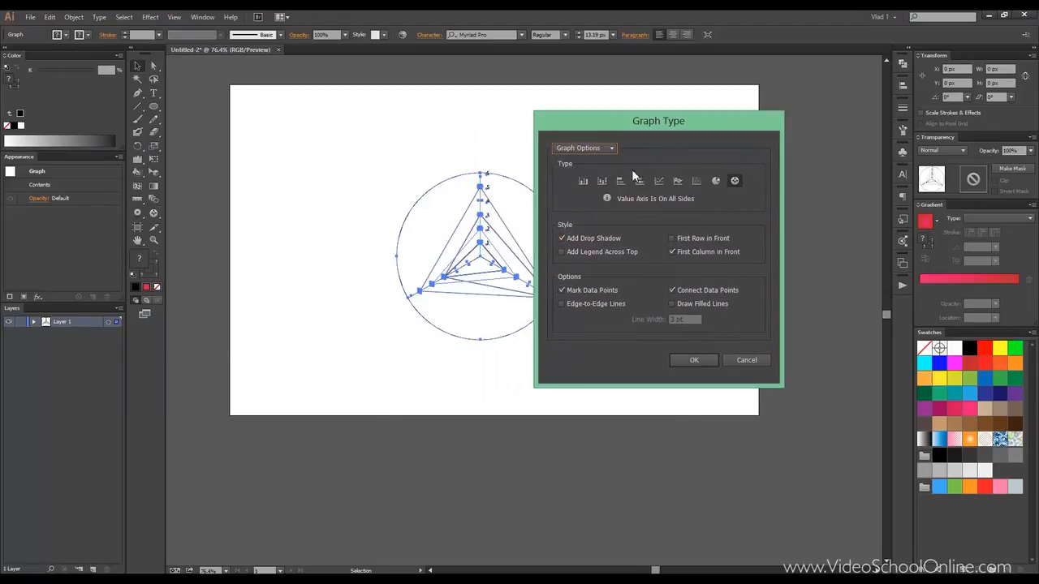
Step: Look through the settings offered for the bar and line graph types, including the line graph's value axis placement
left_click(596, 304)
left_click(628, 182)
left_click(735, 182)
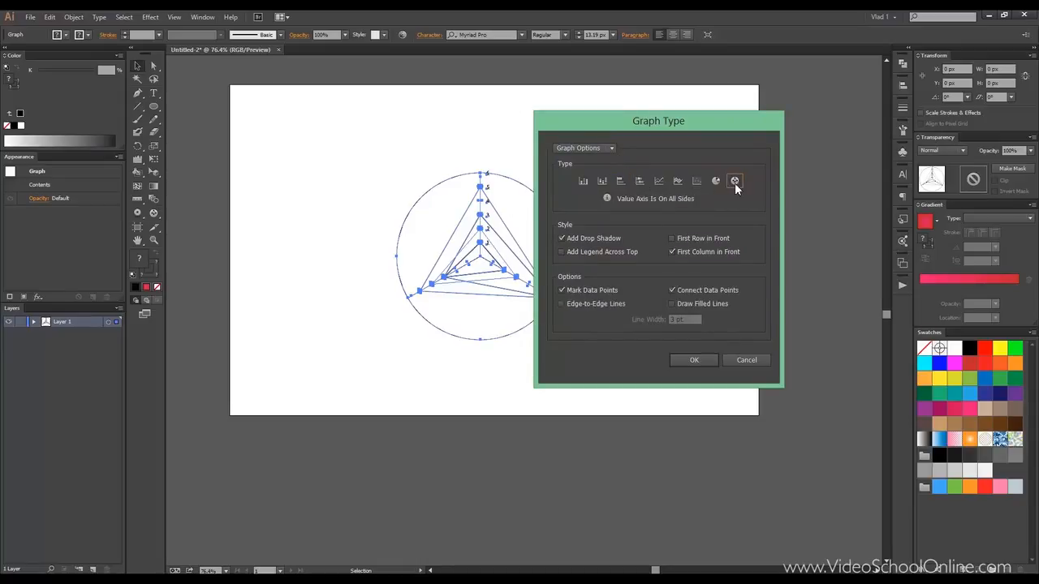
left_click(602, 180)
left_click(621, 181)
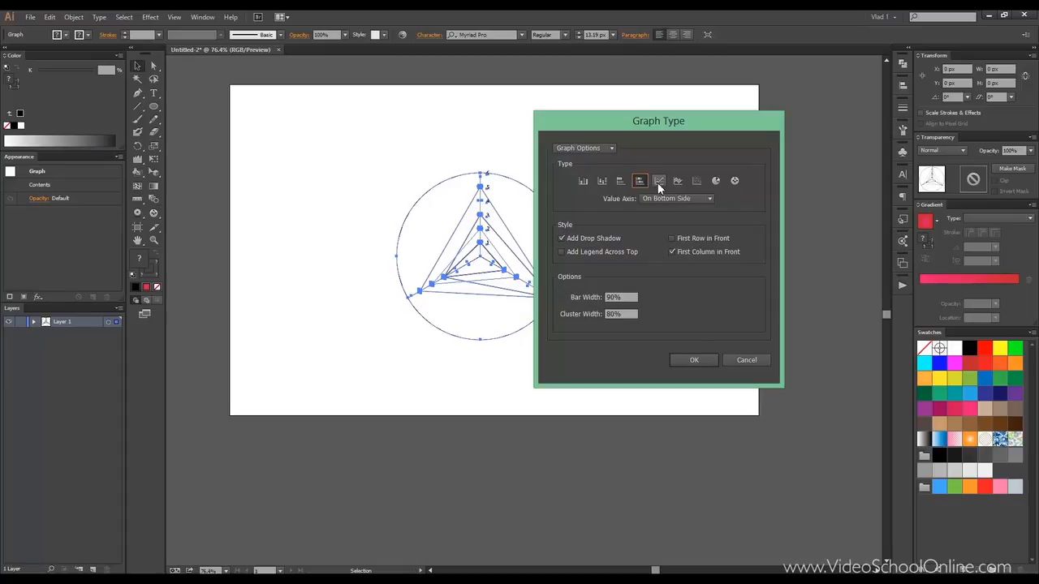
left_click(659, 183)
left_click(668, 199)
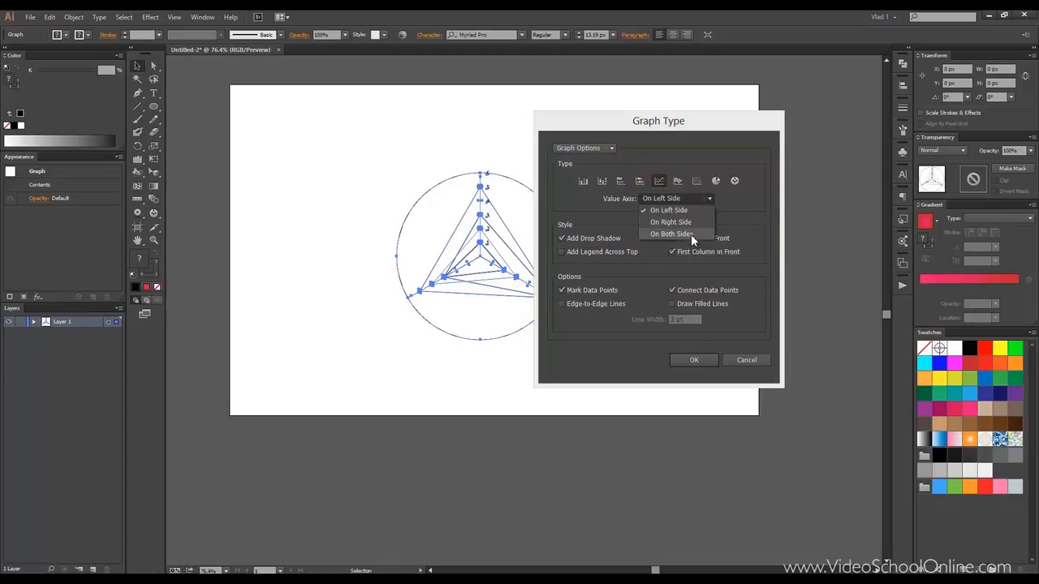
Step: Examine the Value Axis and Category Axis settings, including tick mark lengths, and return to Graph Options
left_click(599, 151)
left_click(599, 149)
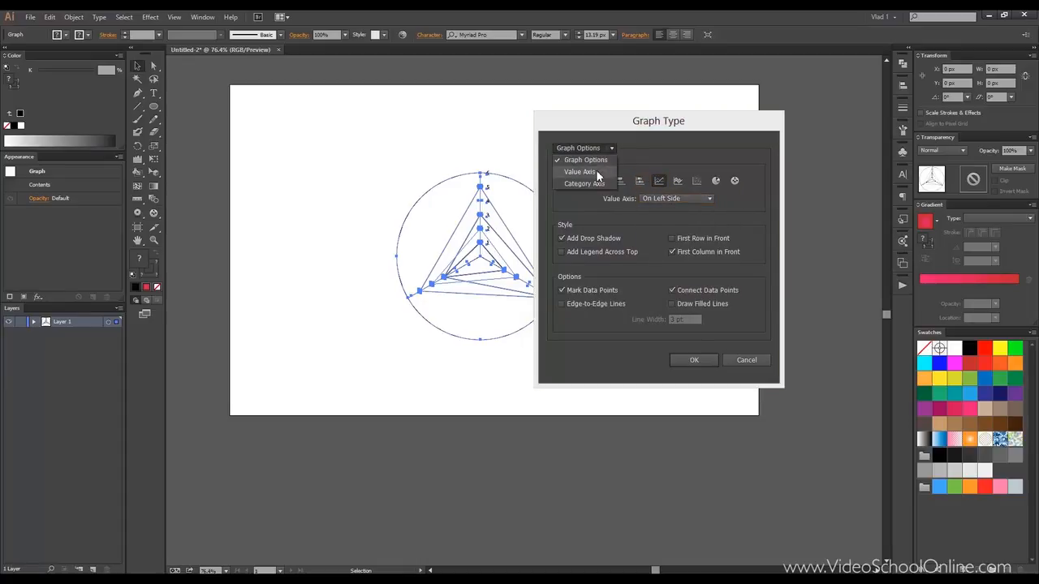
left_click(586, 171)
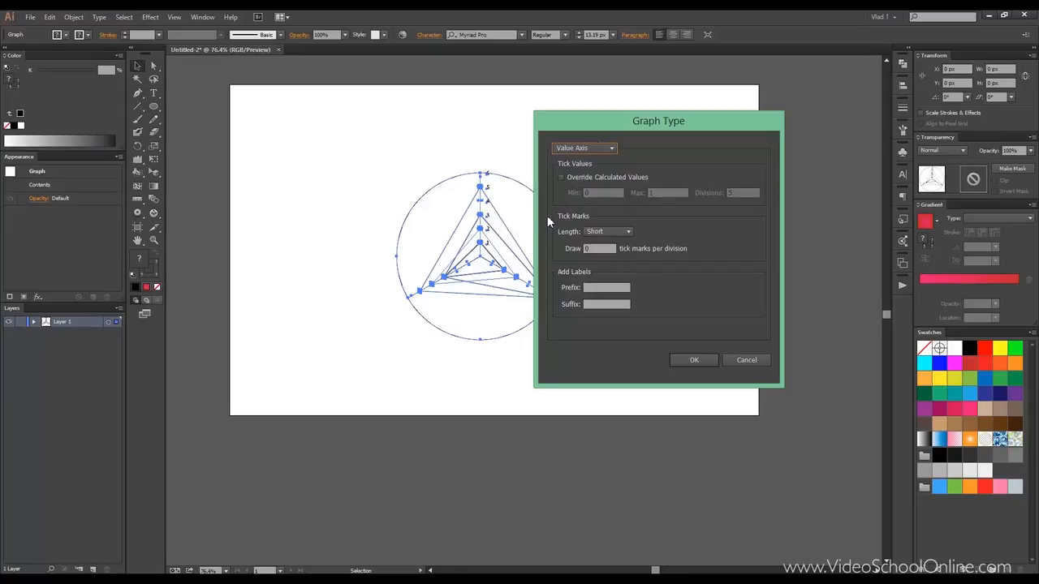
left_click(600, 232)
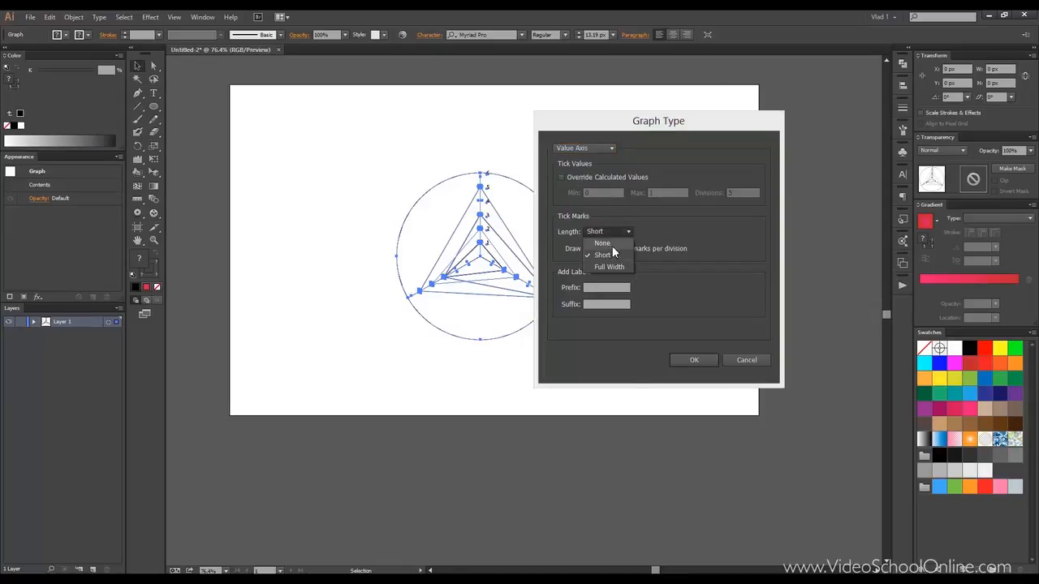
left_click(660, 257)
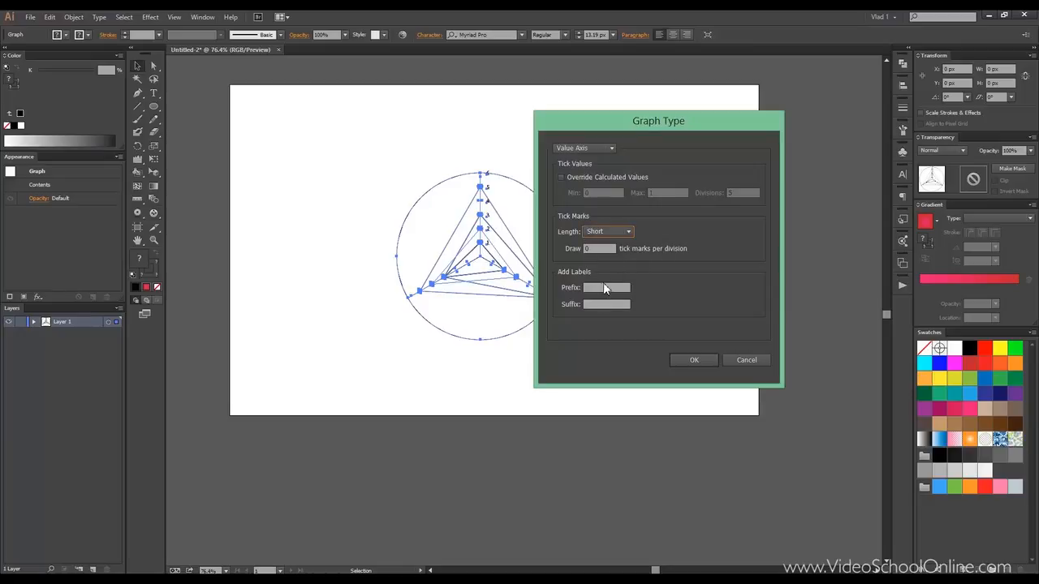
left_click(581, 148)
left_click(589, 183)
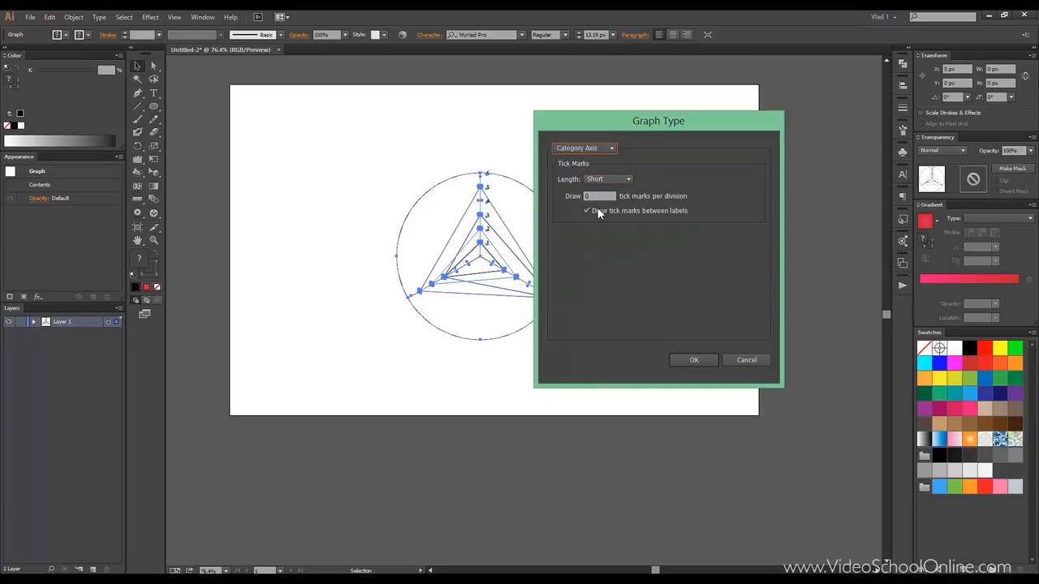
left_click(604, 148)
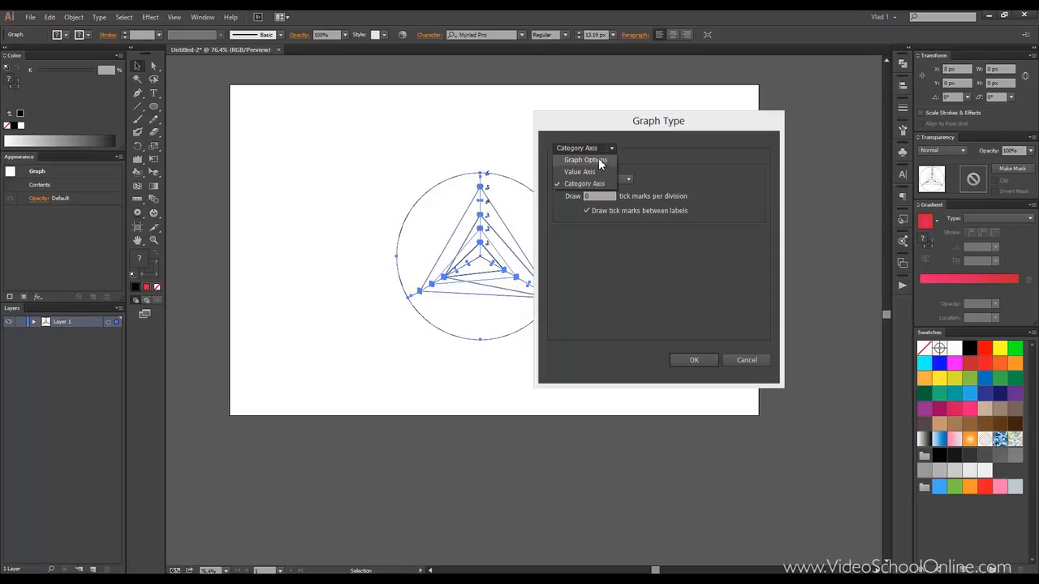
left_click(598, 160)
Step: Check the pie graph type's options, set the type back to Radar and apply the graph settings
left_click(715, 181)
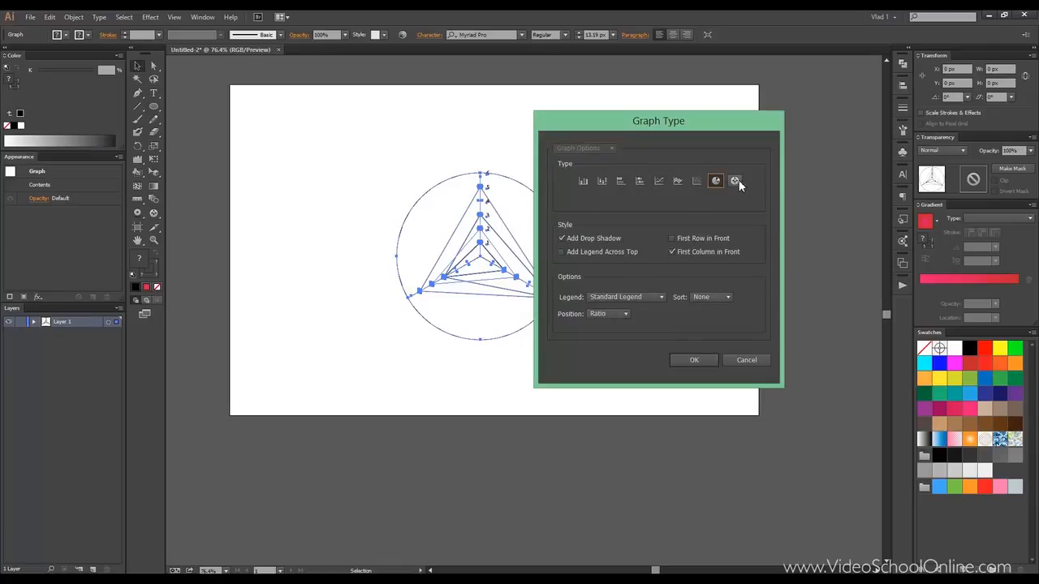
left_click(608, 313)
left_click(735, 181)
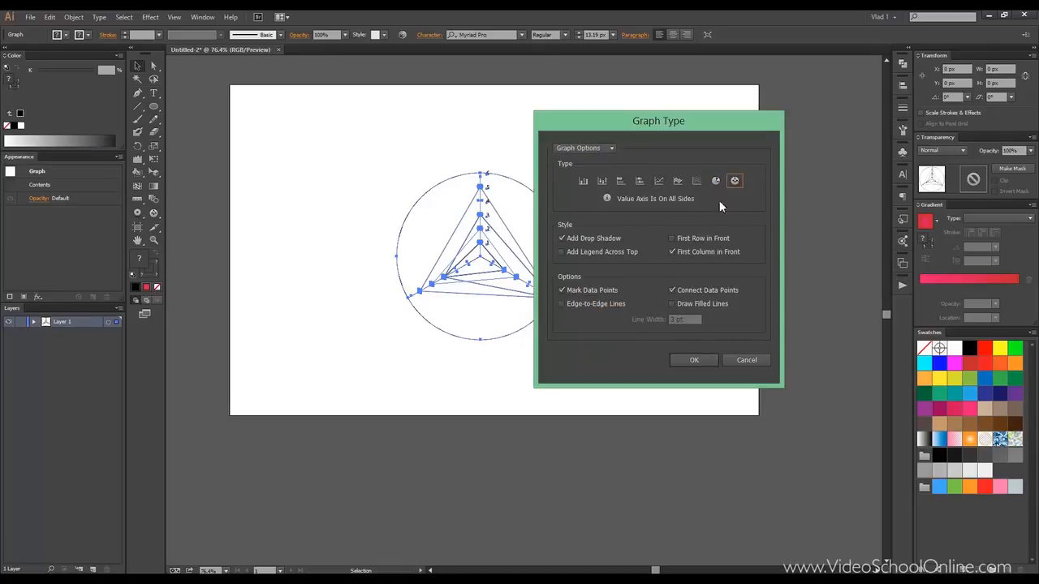
left_click(682, 360)
left_click(382, 135)
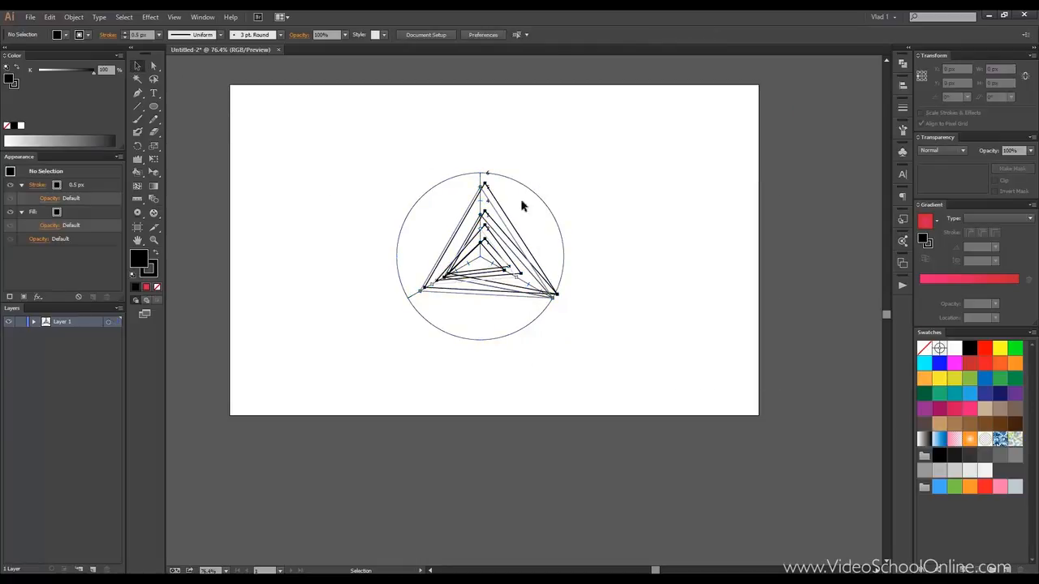
Step: Move the radar graph toward the upper right of the artboard and deselect it
left_click(532, 212)
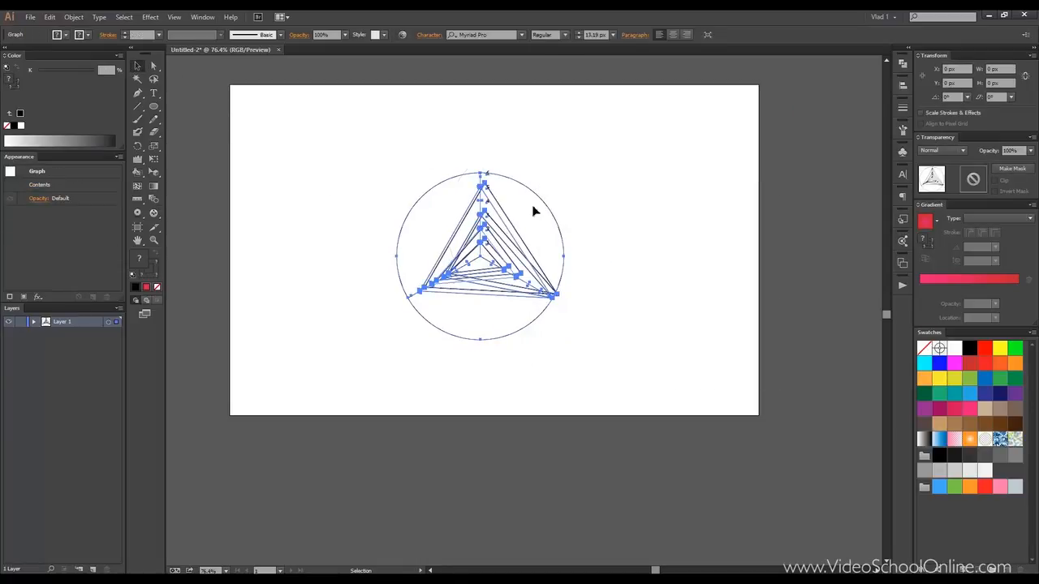
left_click_drag(533, 211, 585, 177)
left_click(640, 176)
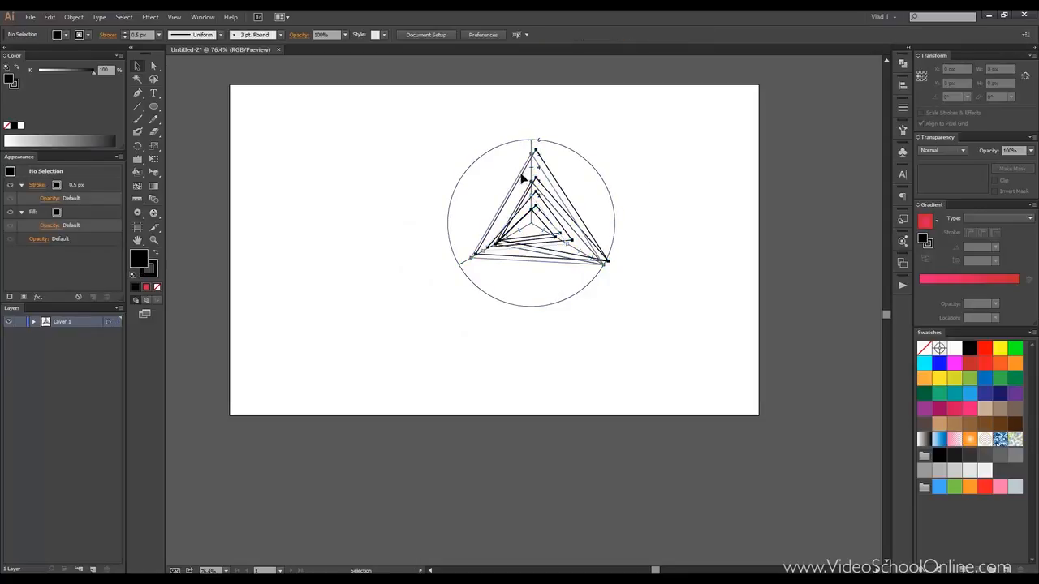
Step: Turn off the drop shadow for the radar graph in its graph type settings and apply the change
left_click(529, 199)
left_click(73, 16)
mouse_move(155, 400)
left_click(258, 401)
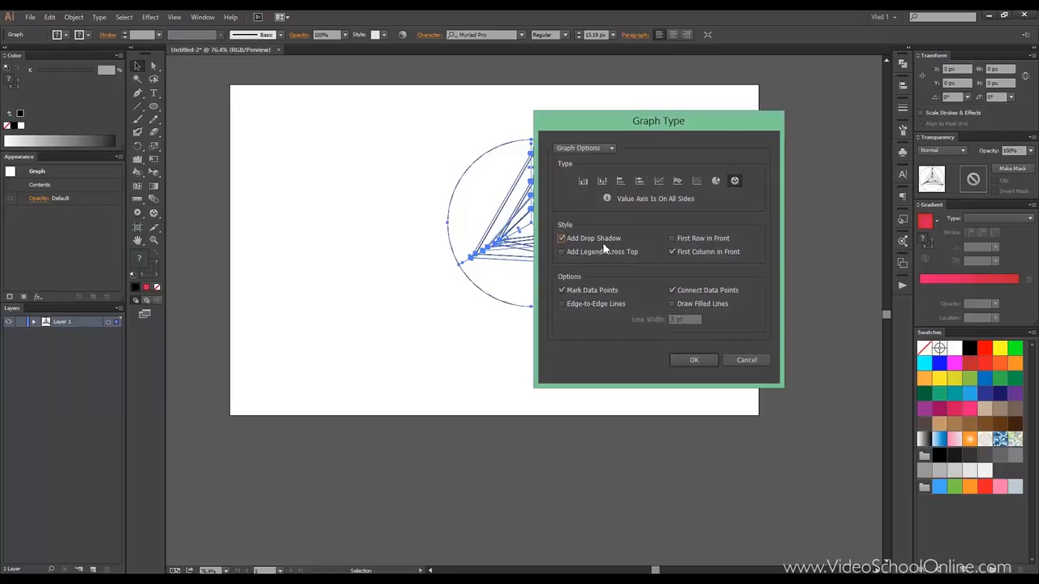
left_click(693, 362)
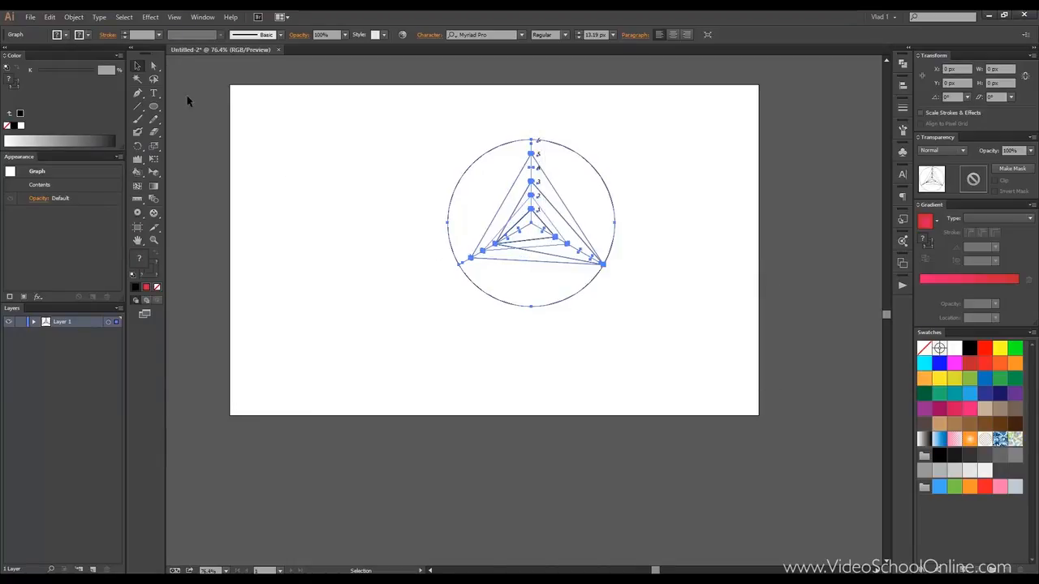
Step: View the radar graph's data table and close it without editing any values
left_click(73, 17)
mouse_move(187, 401)
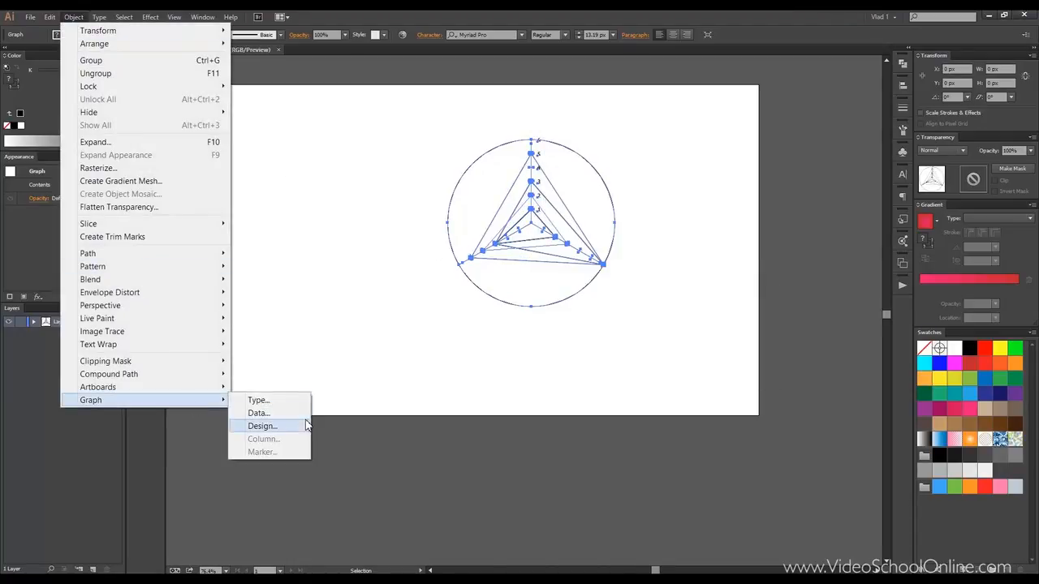
left_click(301, 417)
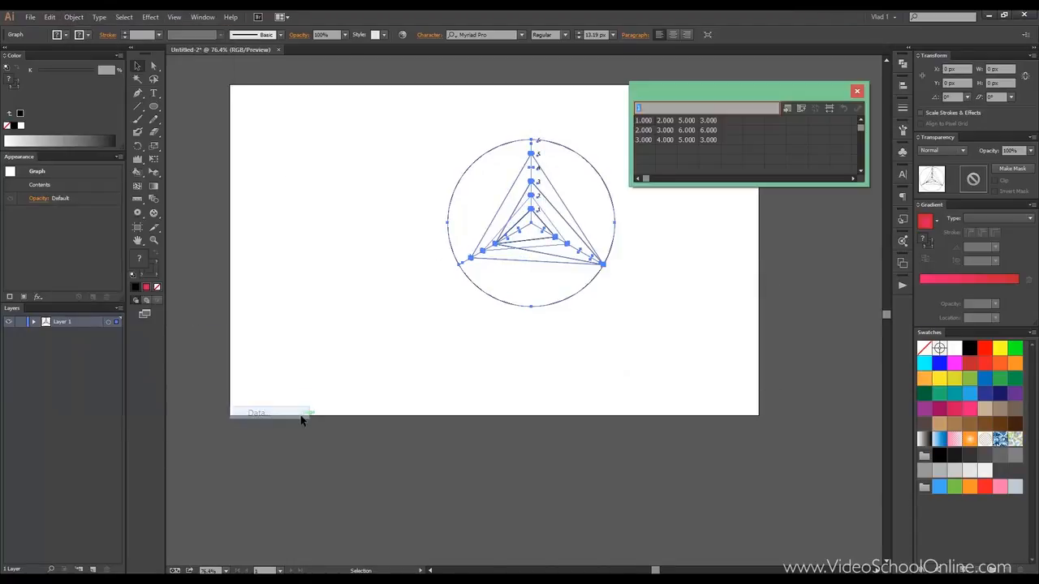
left_click(857, 91)
Step: Try to create a new graph design from the selected radar graph, and leave the Graph Design settings
left_click(73, 16)
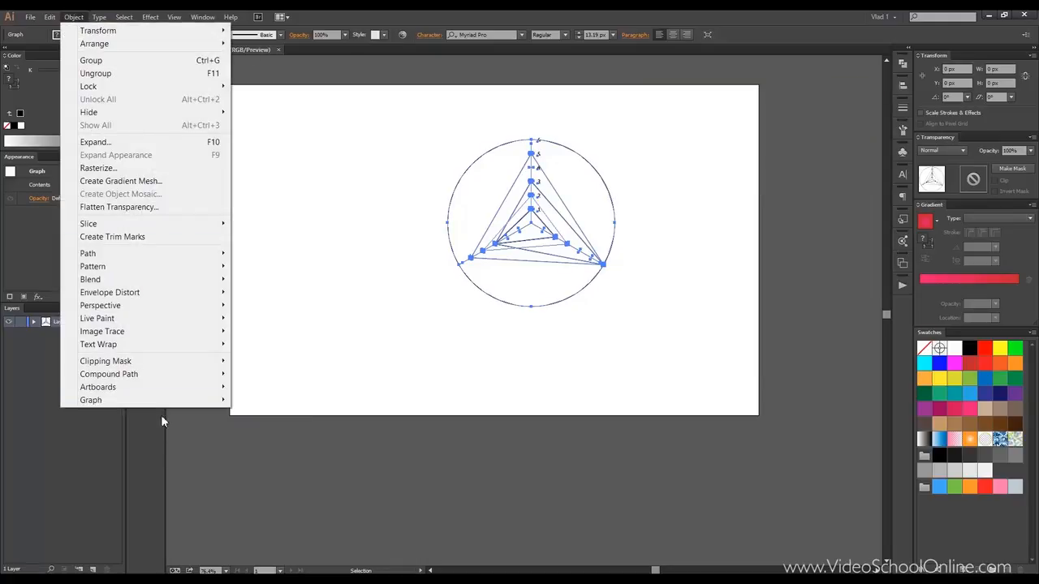
mouse_move(190, 400)
left_click(274, 425)
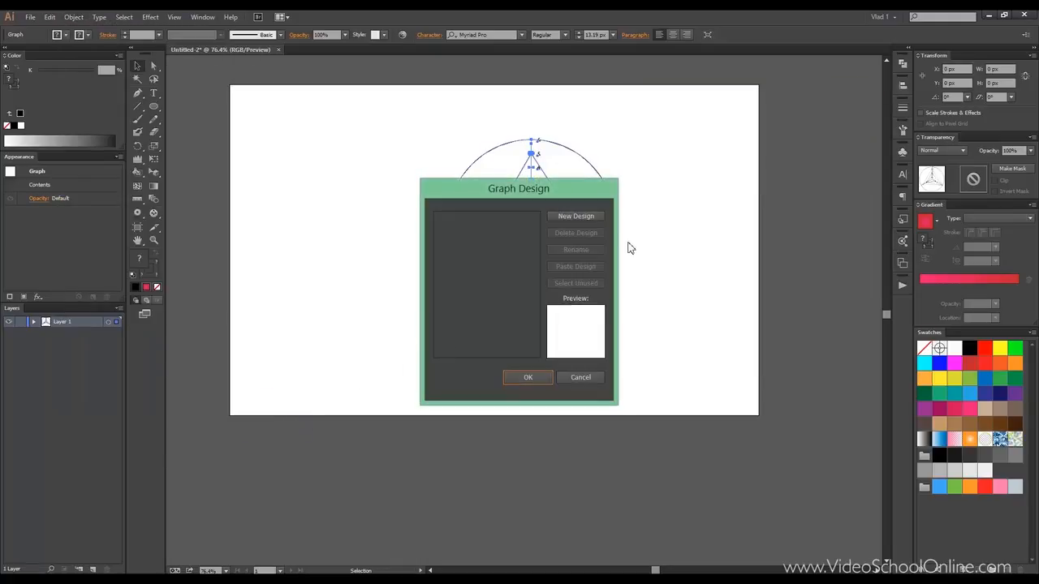
left_click(593, 216)
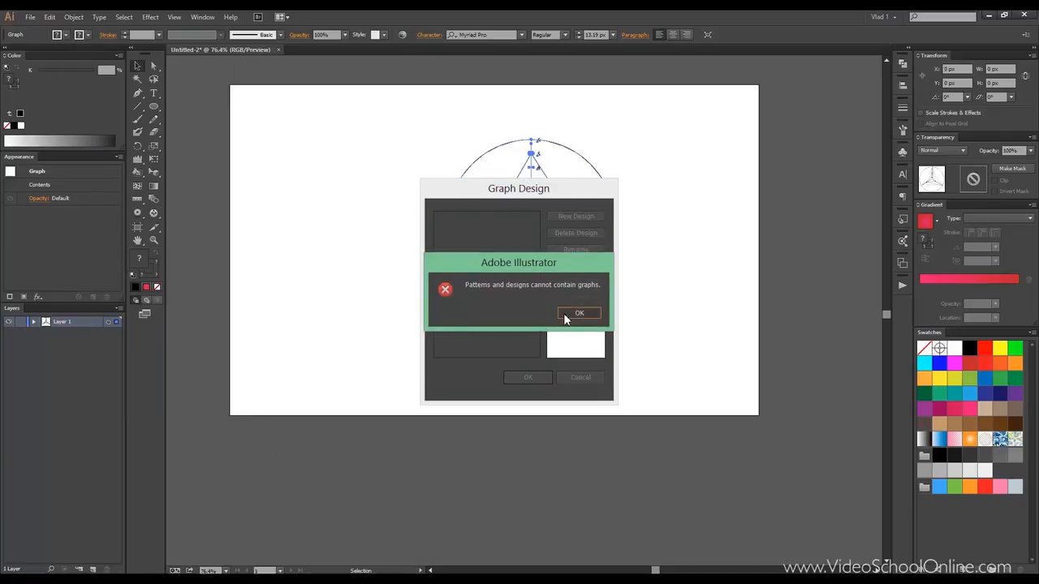
left_click(564, 313)
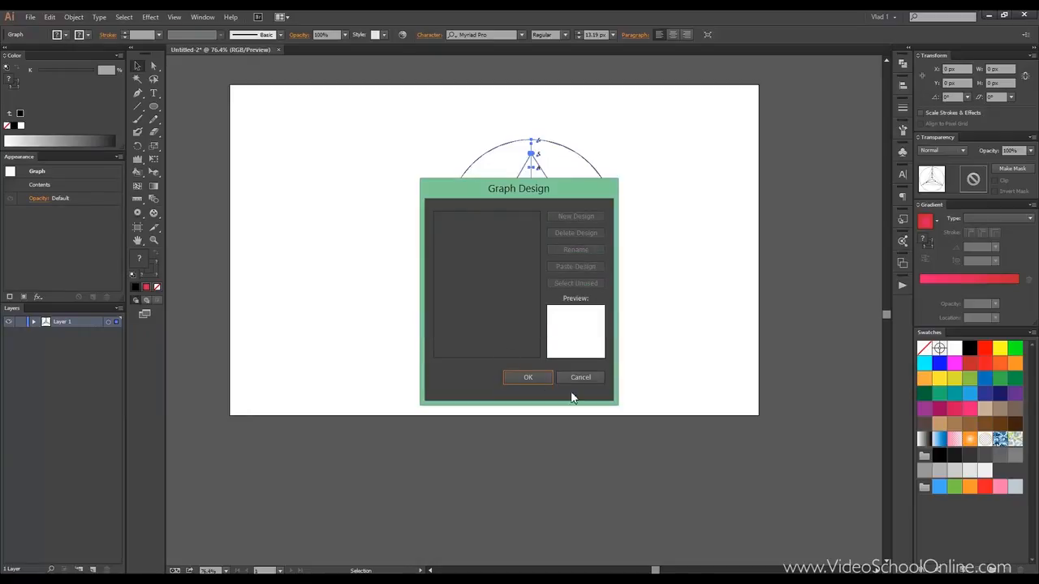
left_click(572, 381)
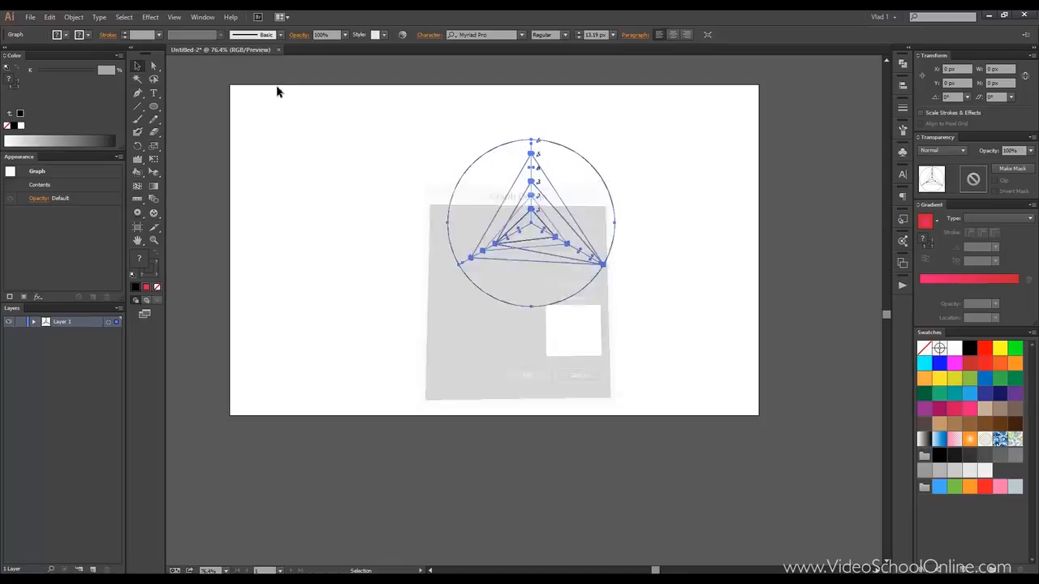
left_click(73, 17)
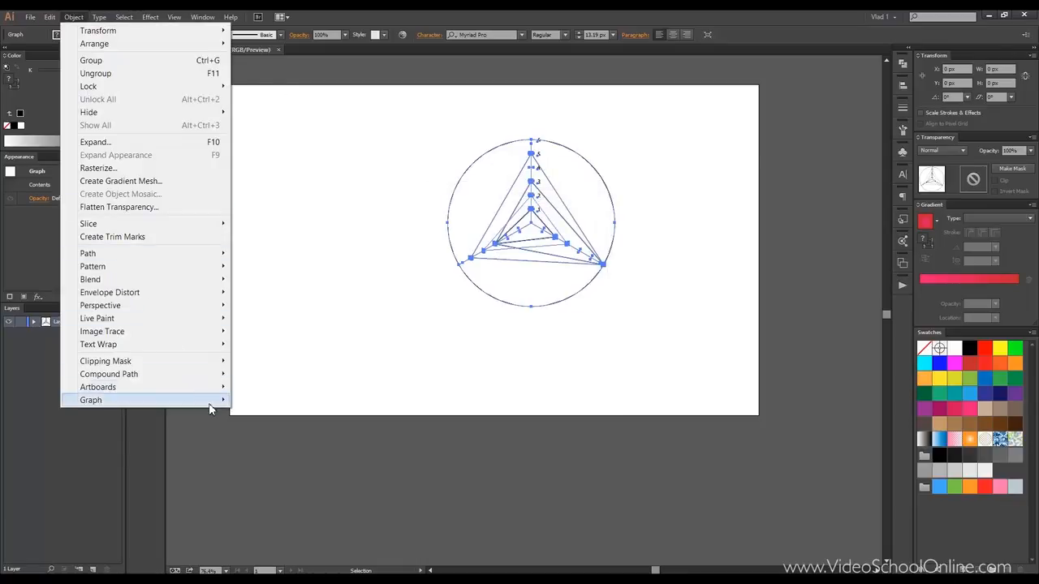
mouse_move(221, 398)
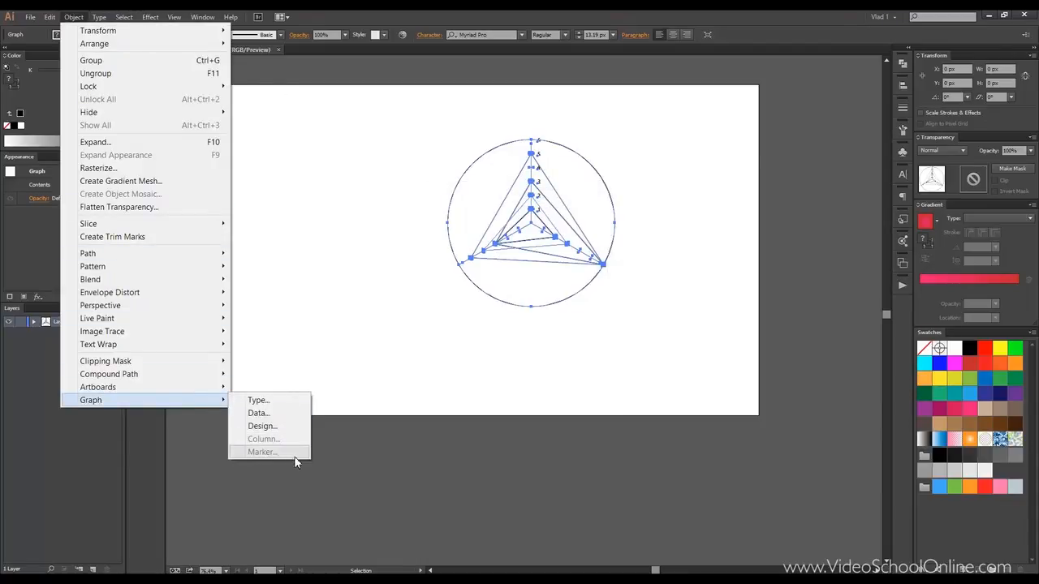
left_click(306, 154)
Step: Delete the entire radar graph from the artboard
left_click_drag(386, 119, 677, 358)
key("Delete")
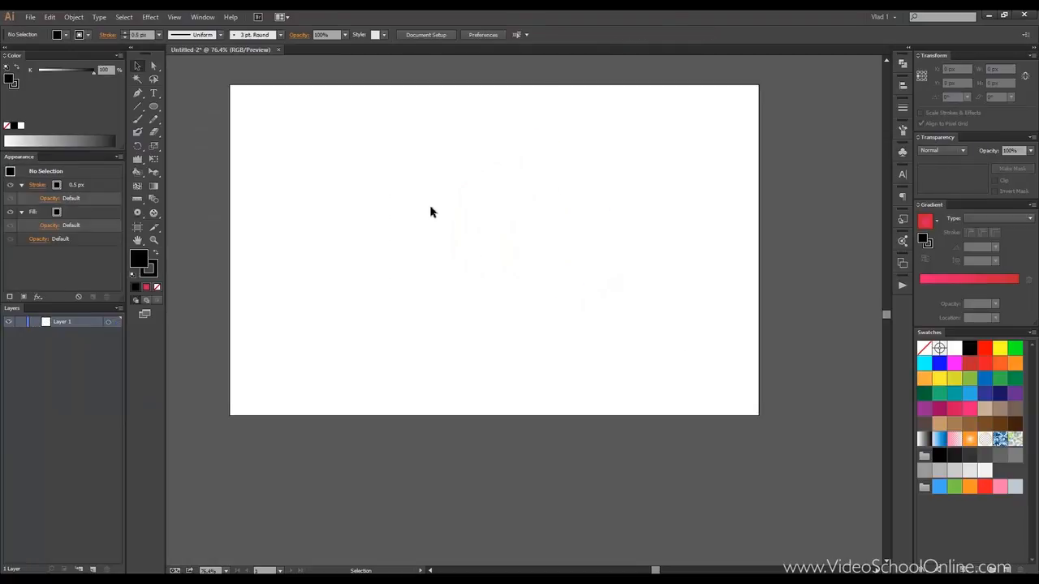